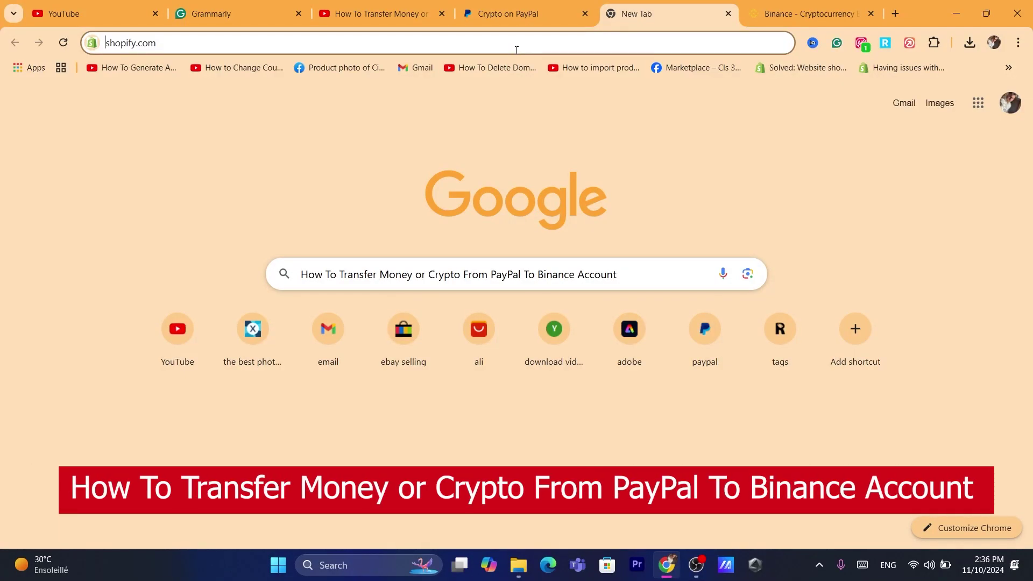
Clear the stray character from the Google search box and switch to the Crypto on PayPal tab.
left_click(648, 264)
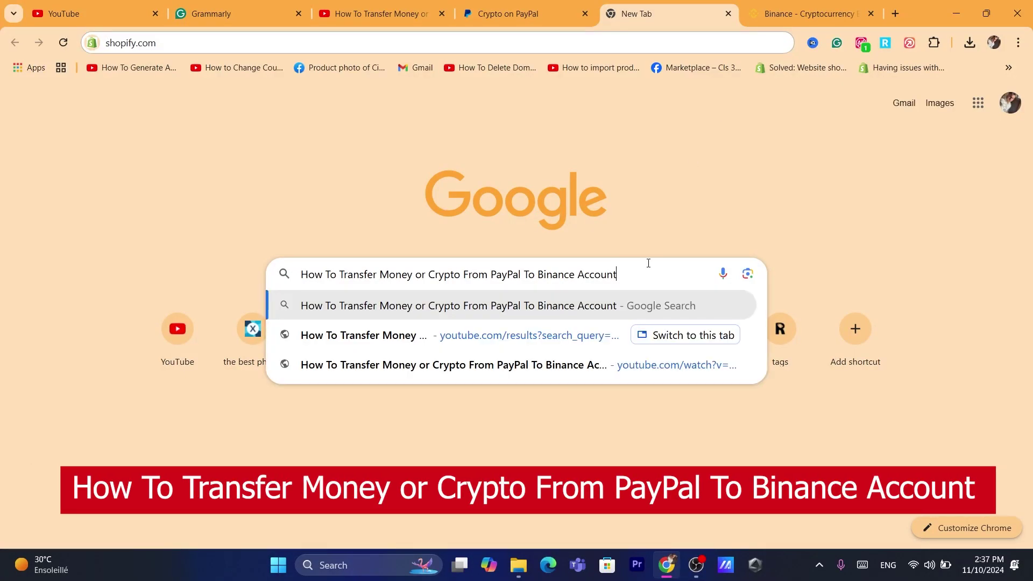
type("s")
key("BackSpace")
key("BackSpace")
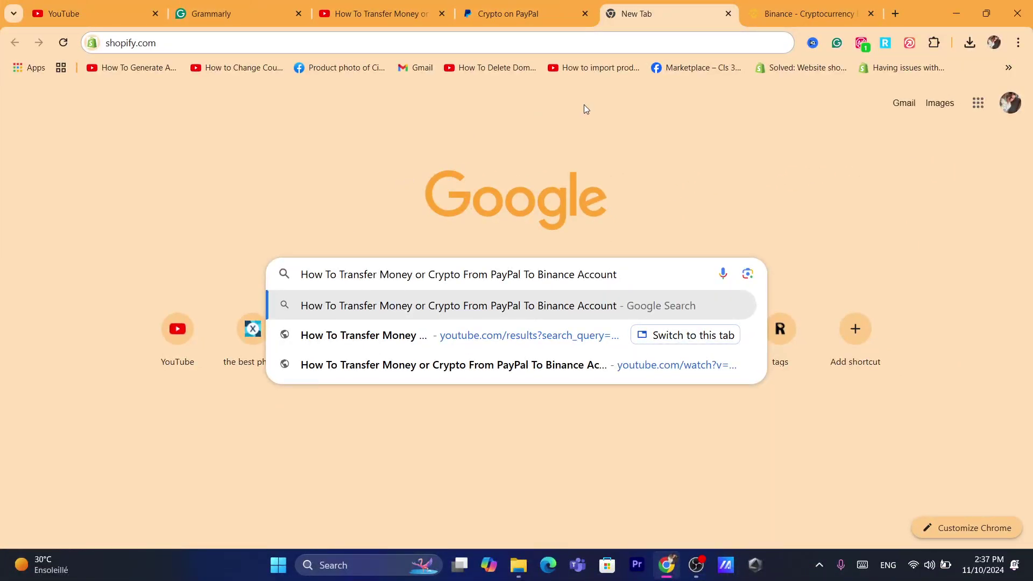
left_click(529, 4)
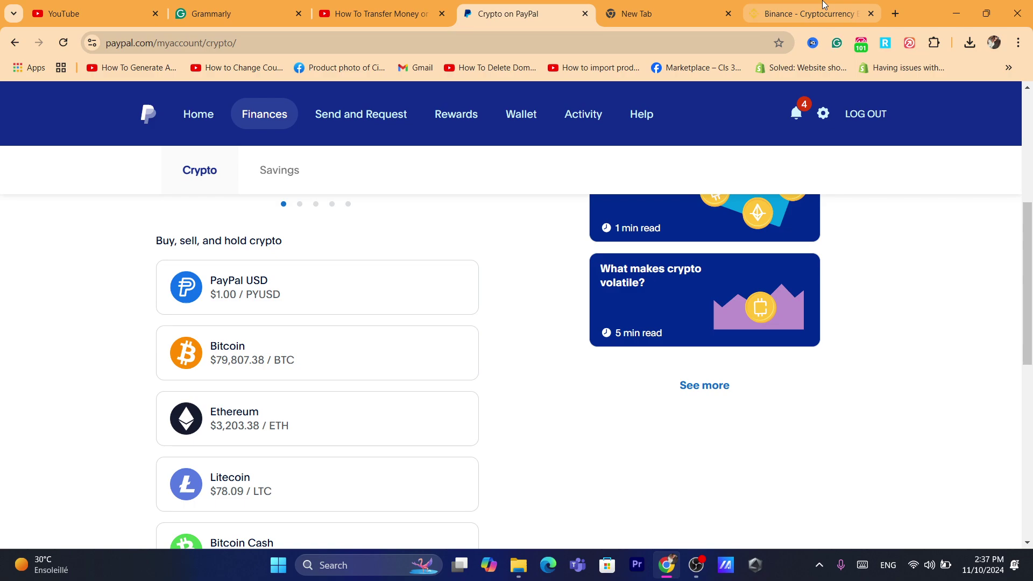
left_click(545, 43)
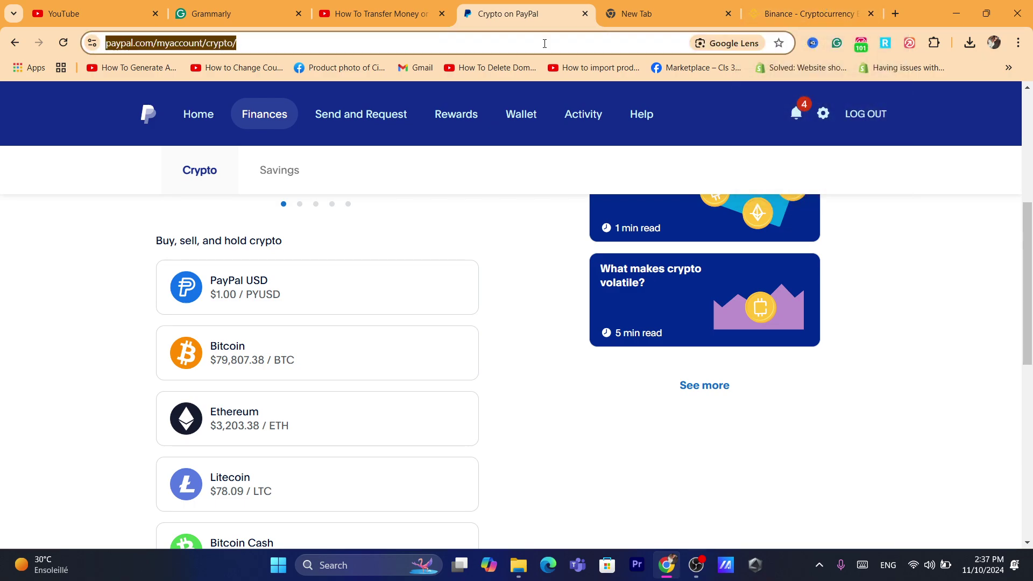
left_click(806, 13)
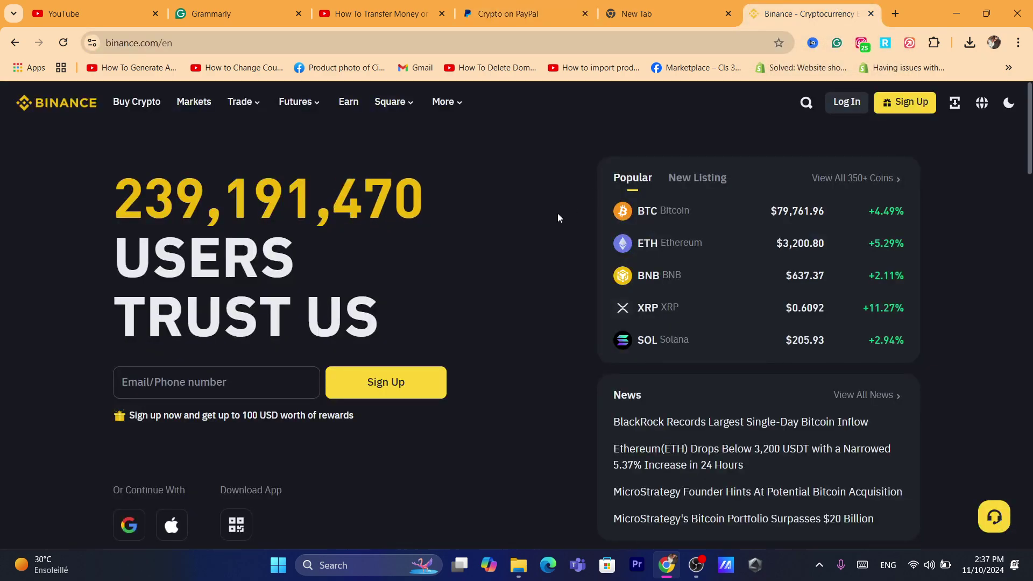
left_click(490, 6)
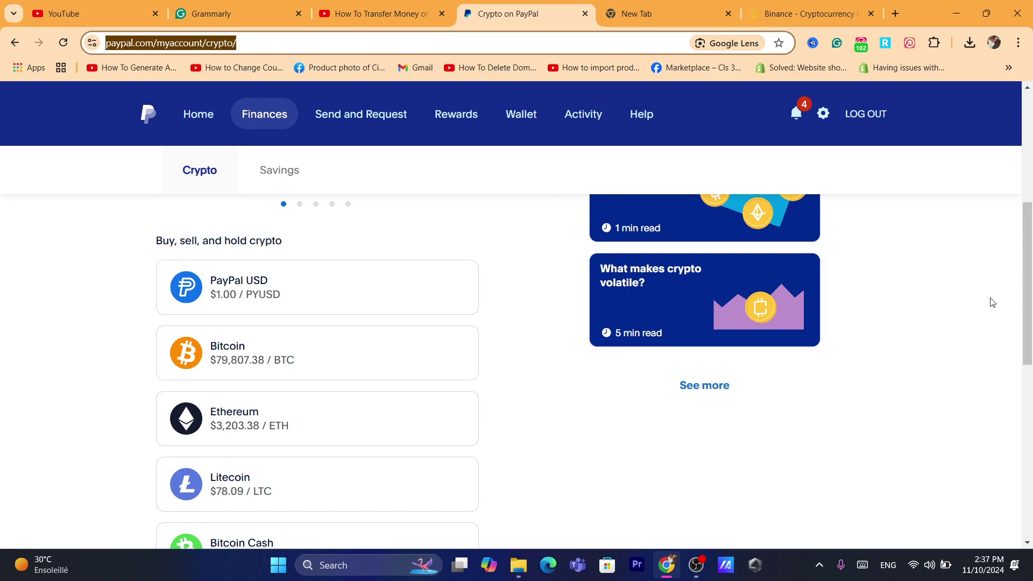
mouse_move(1027, 301)
left_mouse_down()
mouse_move(1032, 355)
mouse_move(1018, 286)
left_mouse_up()
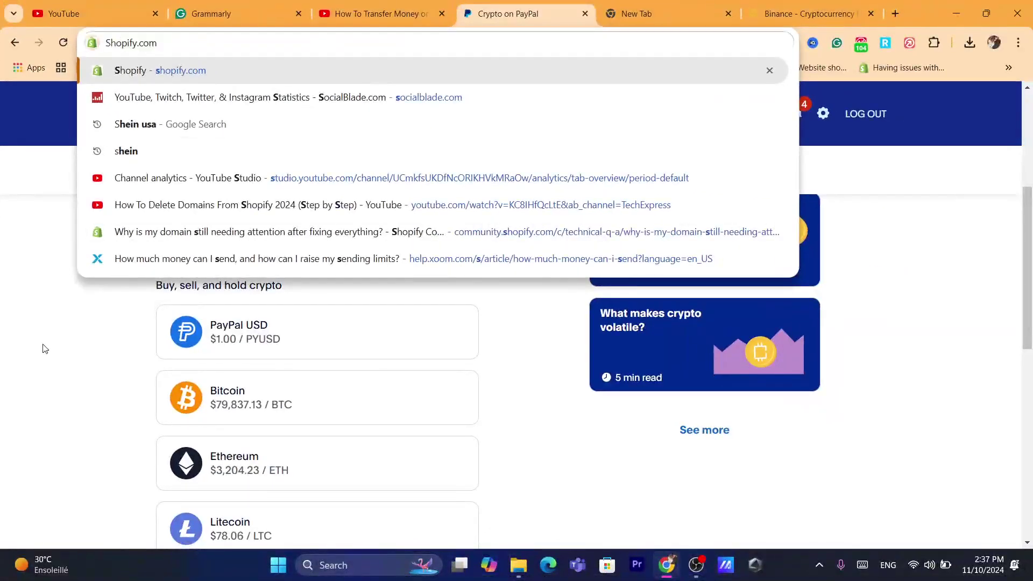
left_click(41, 346)
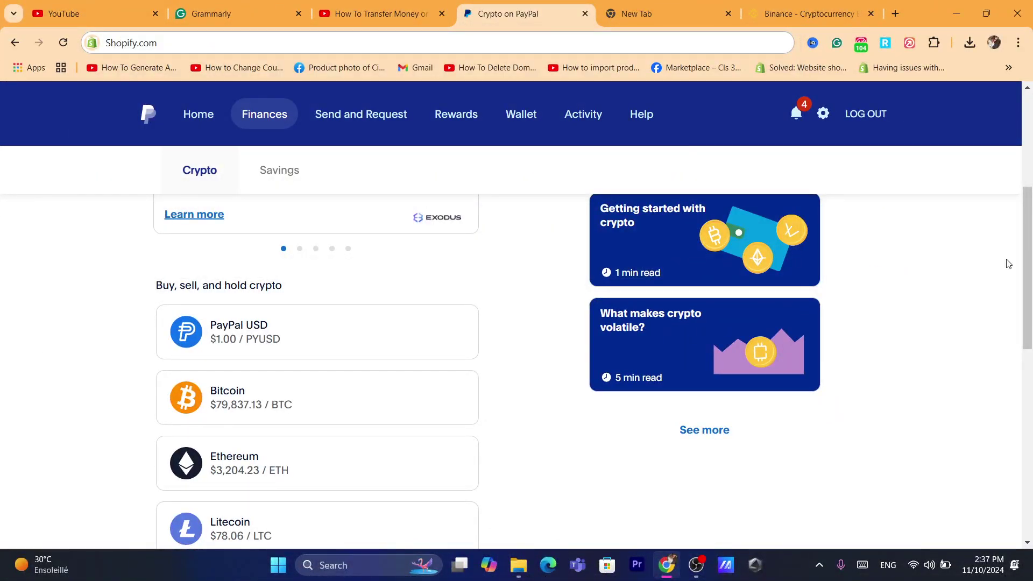
scroll(1008, 264, "up", 5)
scroll(1015, 162, "down", 5)
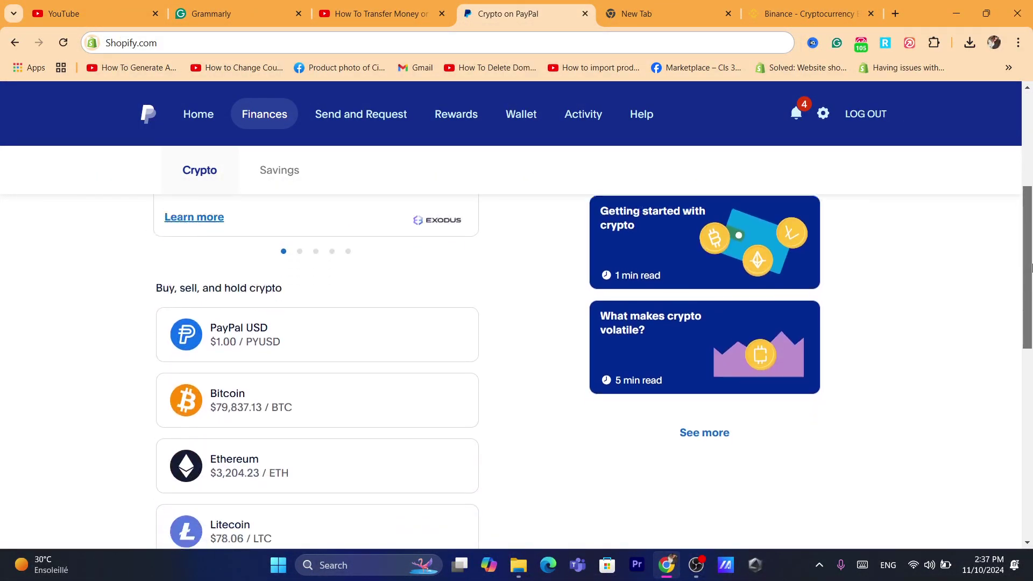
scroll(890, 268, "down", 2)
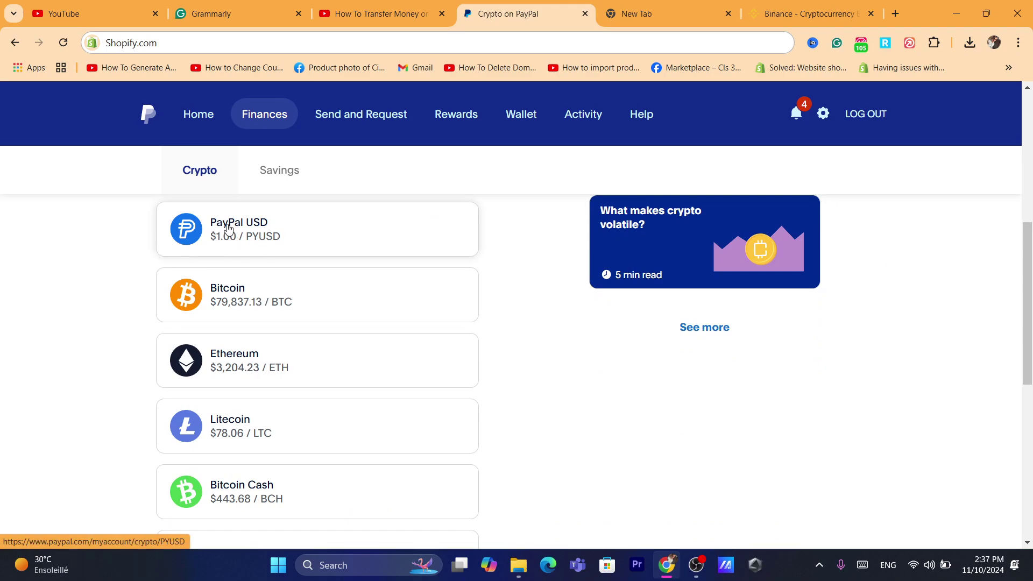
scroll(1030, 301, "down", 1)
scroll(1030, 301, "down", 1)
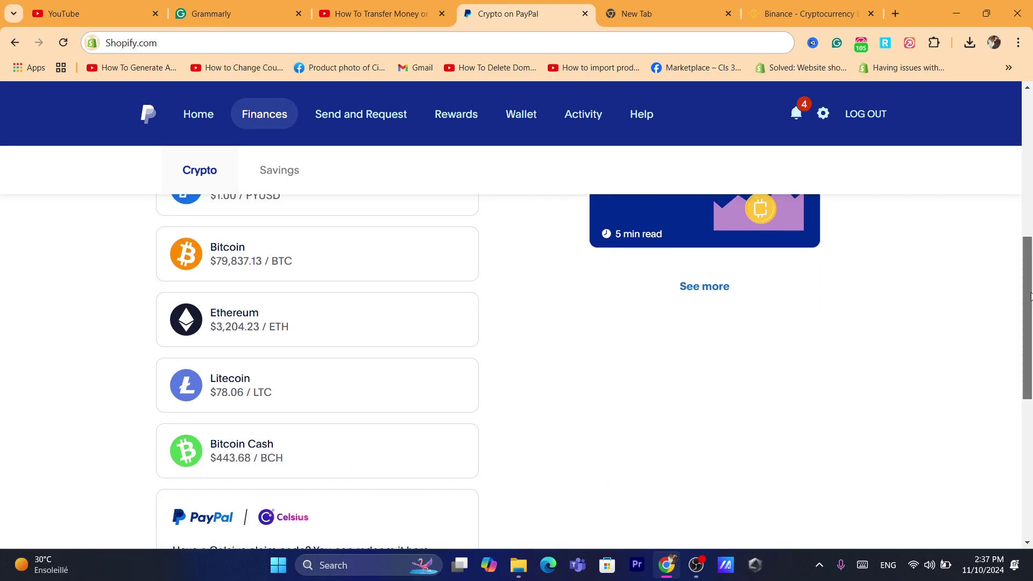
scroll(532, 237, "up", 2)
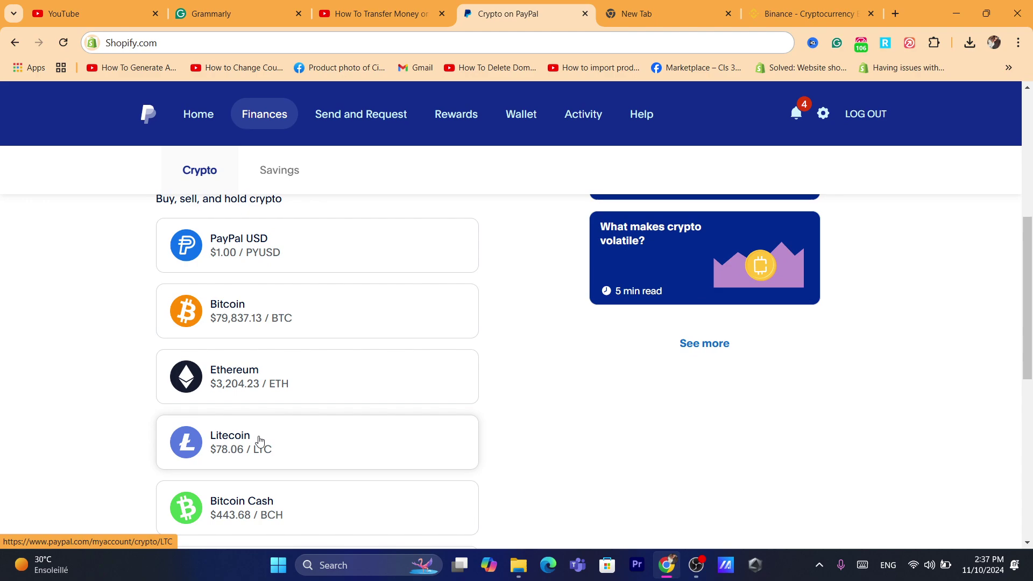
scroll(1030, 313, "down", 1)
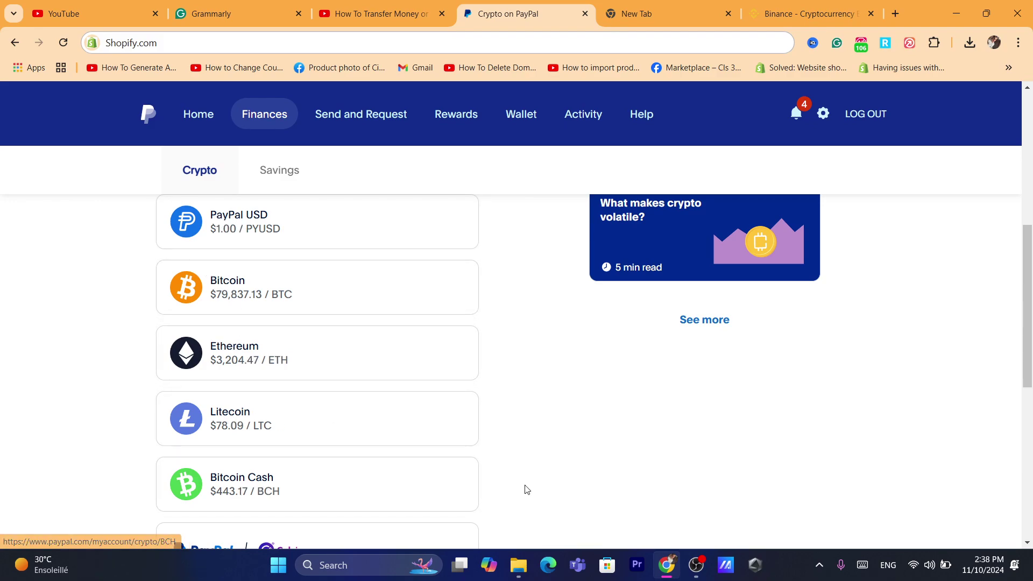
mouse_move(1031, 292)
left_mouse_down()
mouse_move(1032, 309)
mouse_move(1031, 274)
left_mouse_up()
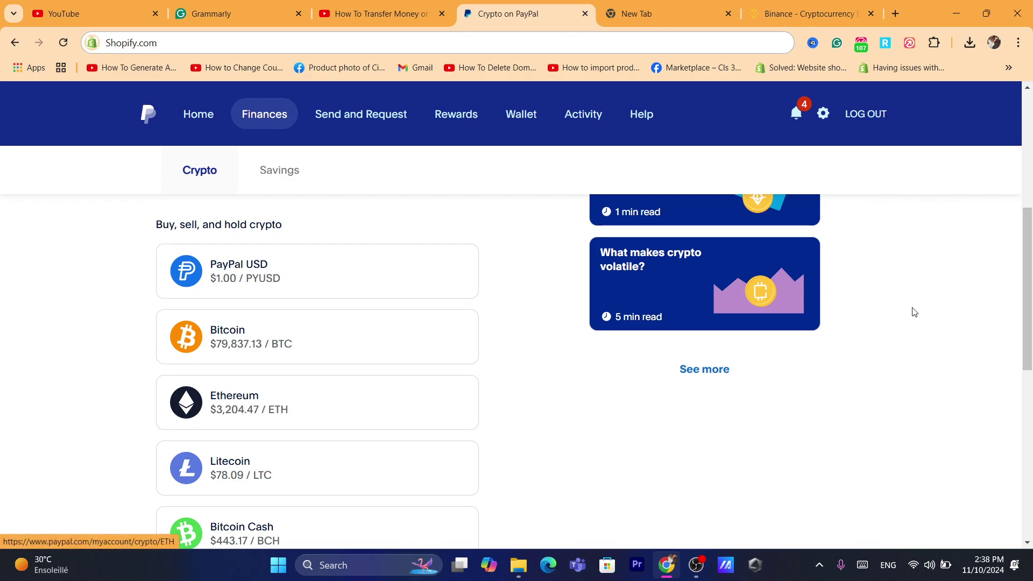
left_click_drag(1031, 268, 1029, 223)
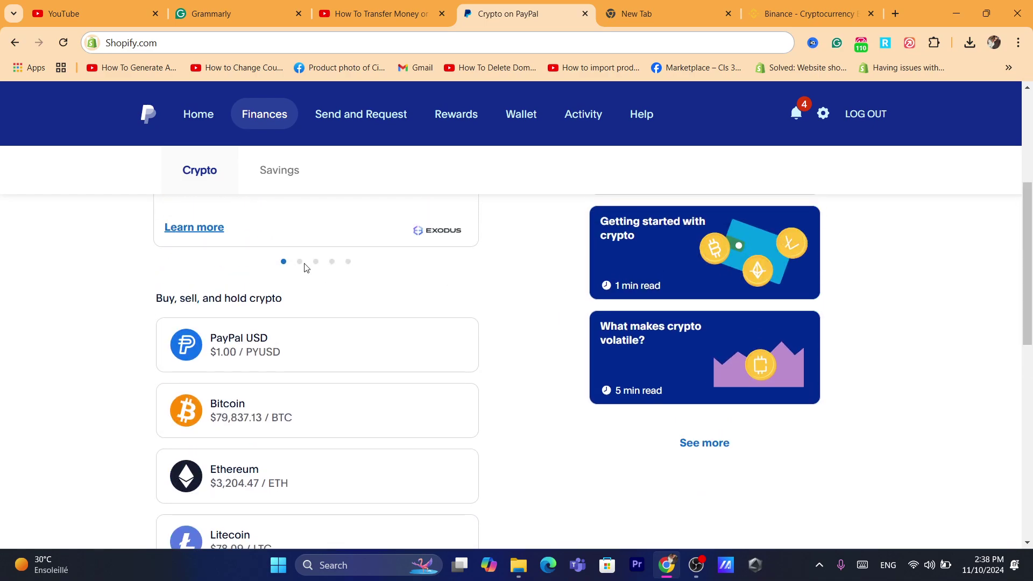
left_click_drag(1029, 253, 1028, 282)
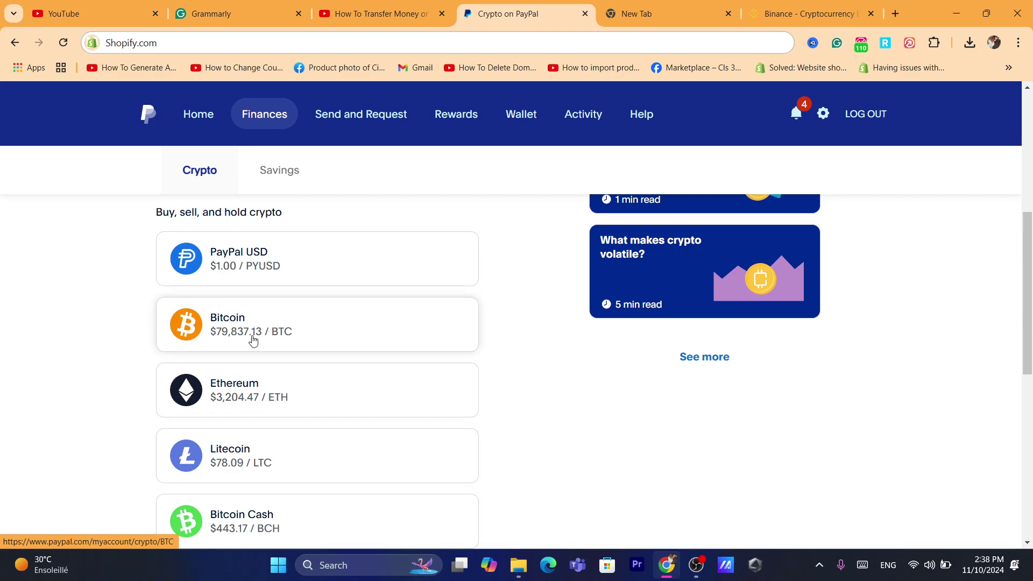
Open PayPal's Ethereum page and close the Ethereum price tooltip.
left_click(247, 392)
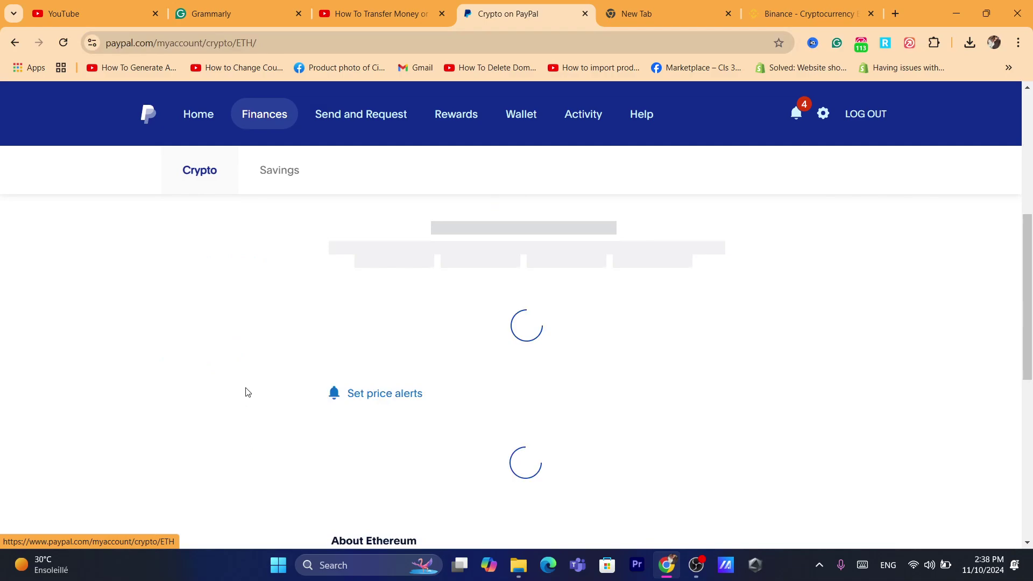
scroll(595, 309, "up", 3)
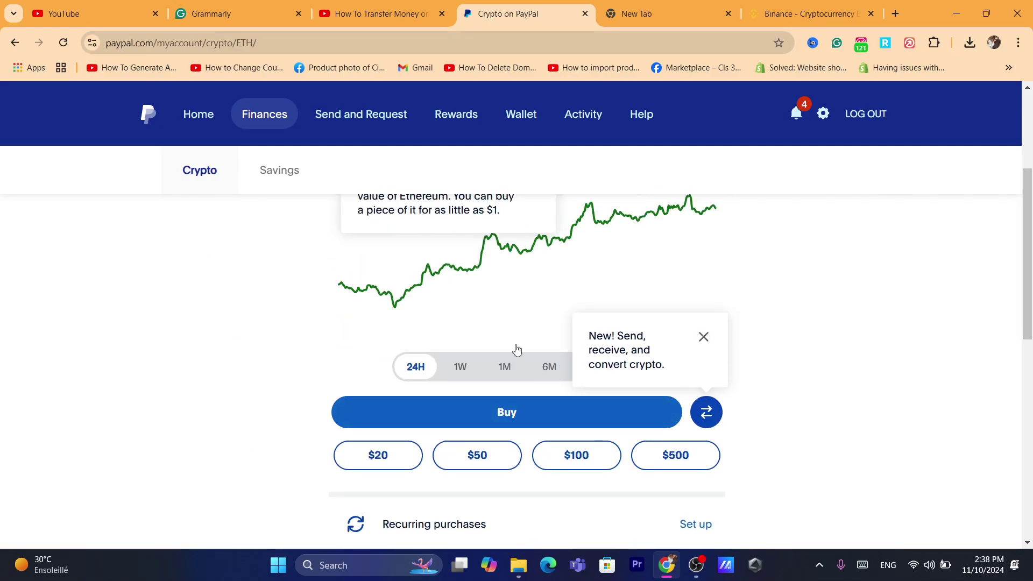
scroll(1032, 285, "up", 1)
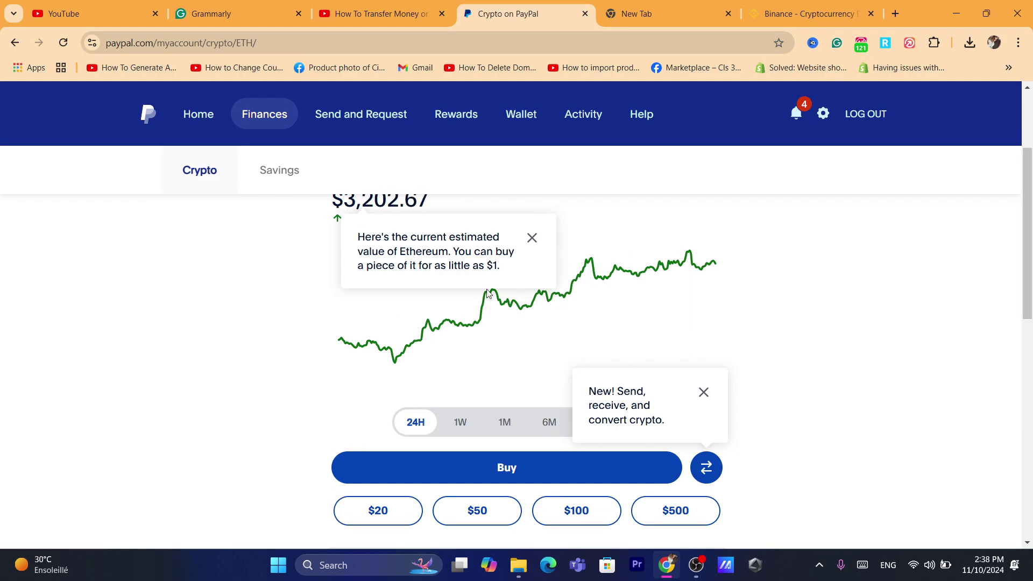
left_click(531, 239)
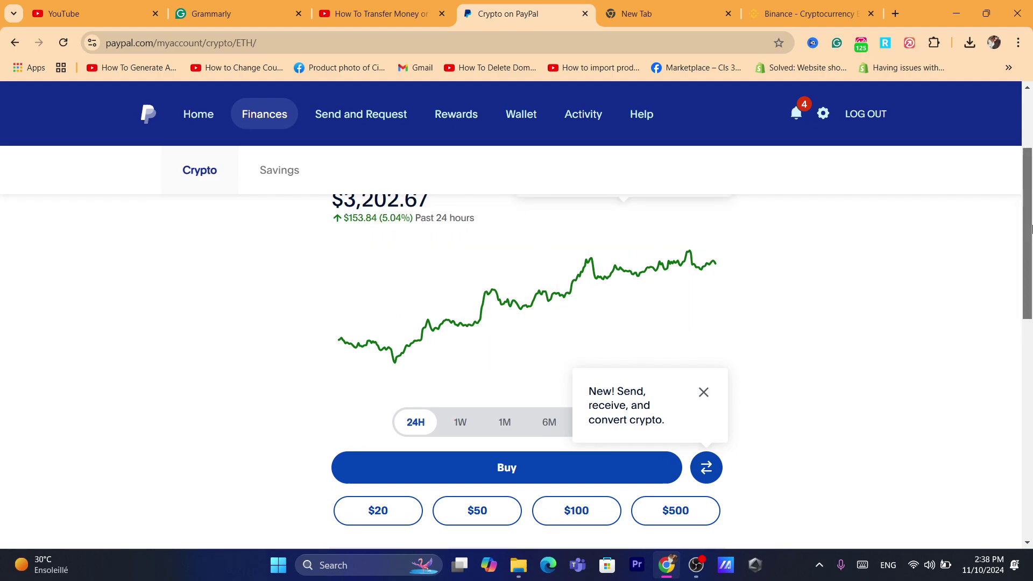
Close the 'New! Send, receive, and convert crypto' announcement popup.
scroll(1030, 318, "down", 4)
scroll(1031, 318, "up", 6)
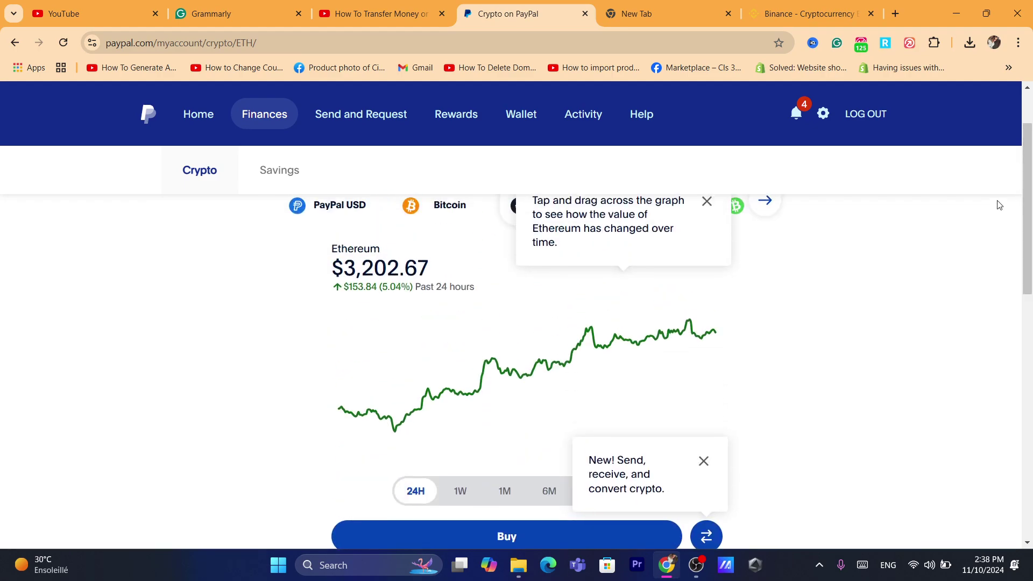
scroll(1031, 262, "down", 1)
scroll(1031, 262, "down", 1)
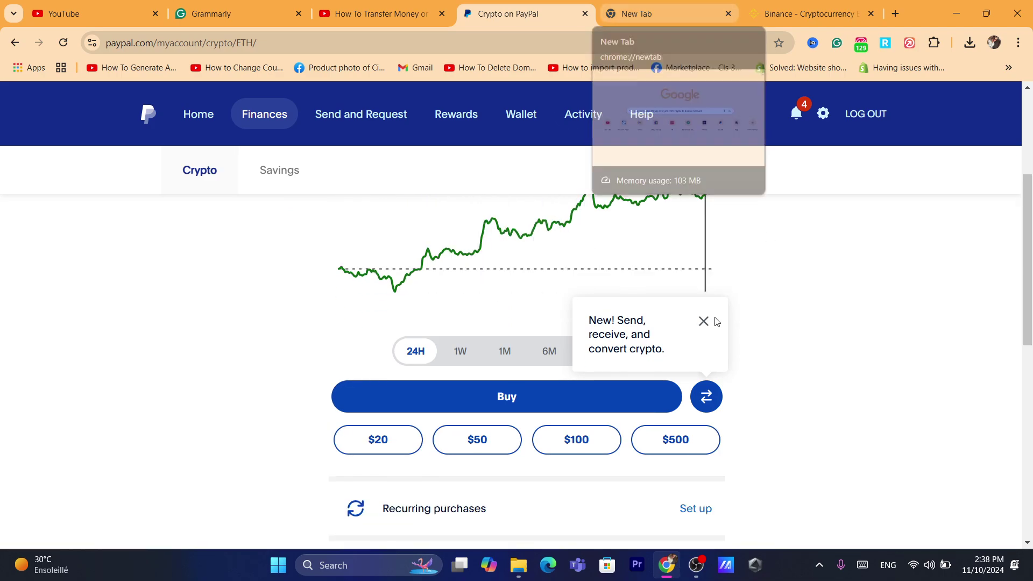
scroll(1031, 265, "down", 1)
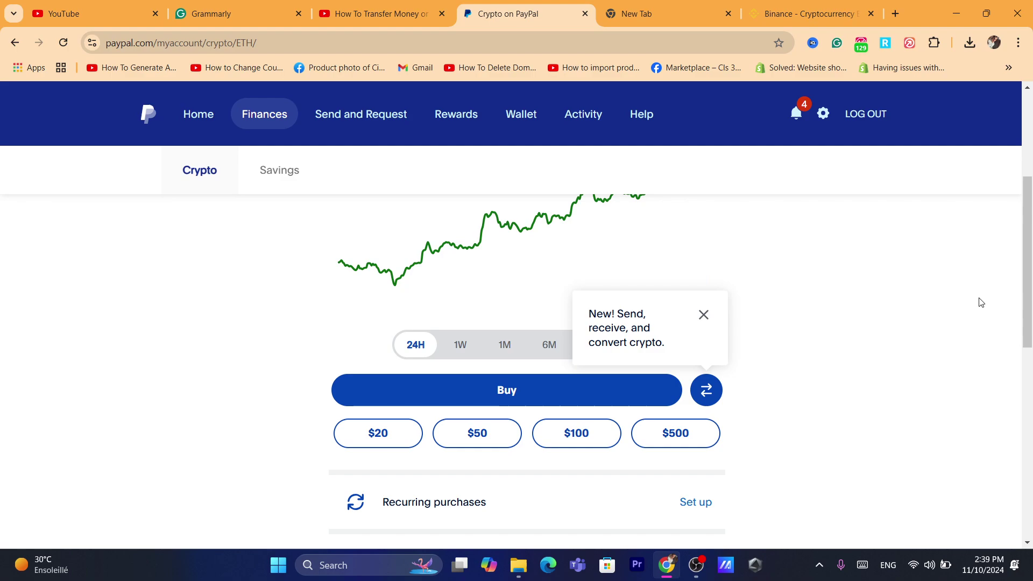
left_click(704, 315)
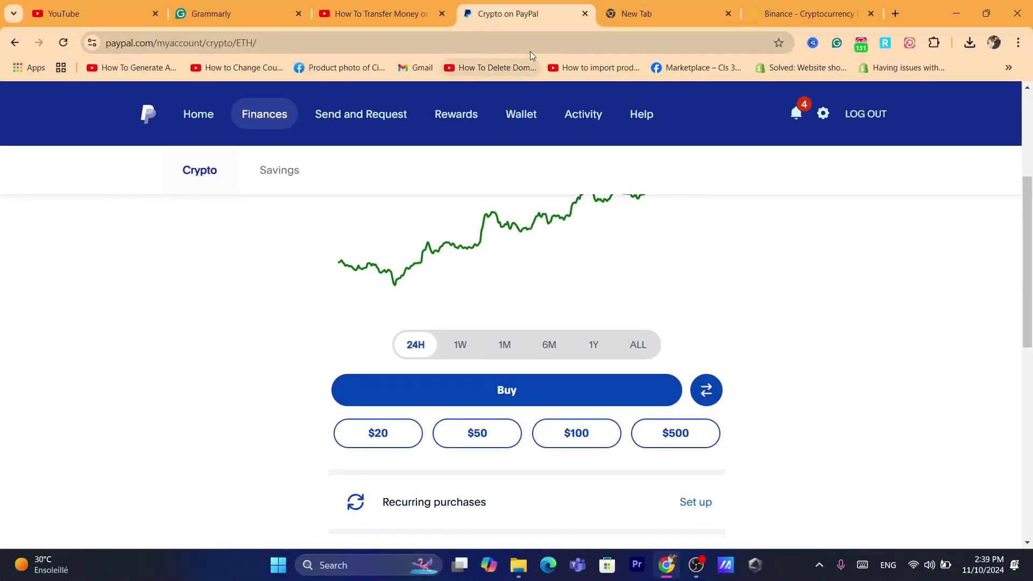
left_click(531, 43)
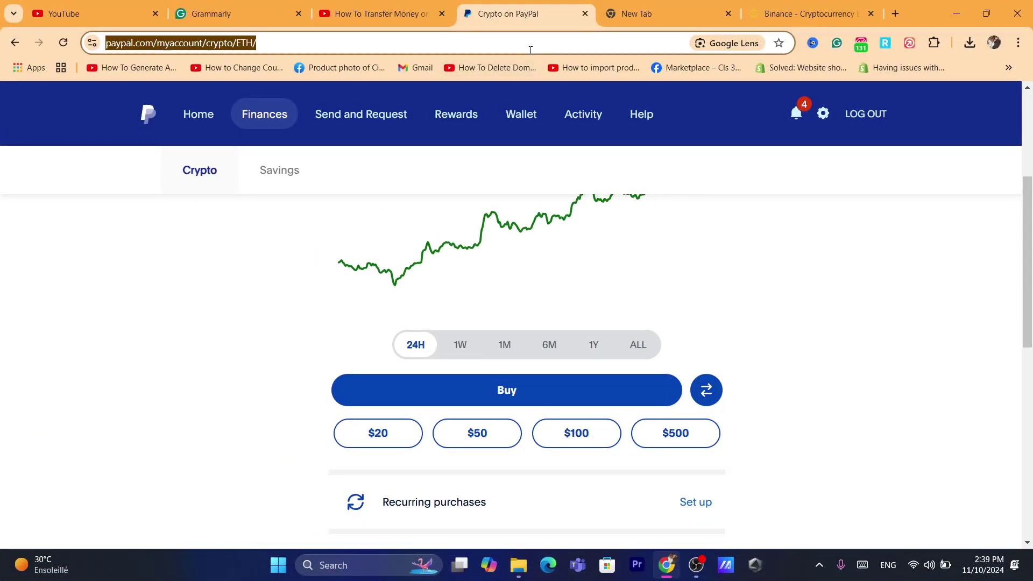
Switch to Binance, close the Claim 100 USD rewards popup and go to the login page.
type("s")
left_click(789, 7)
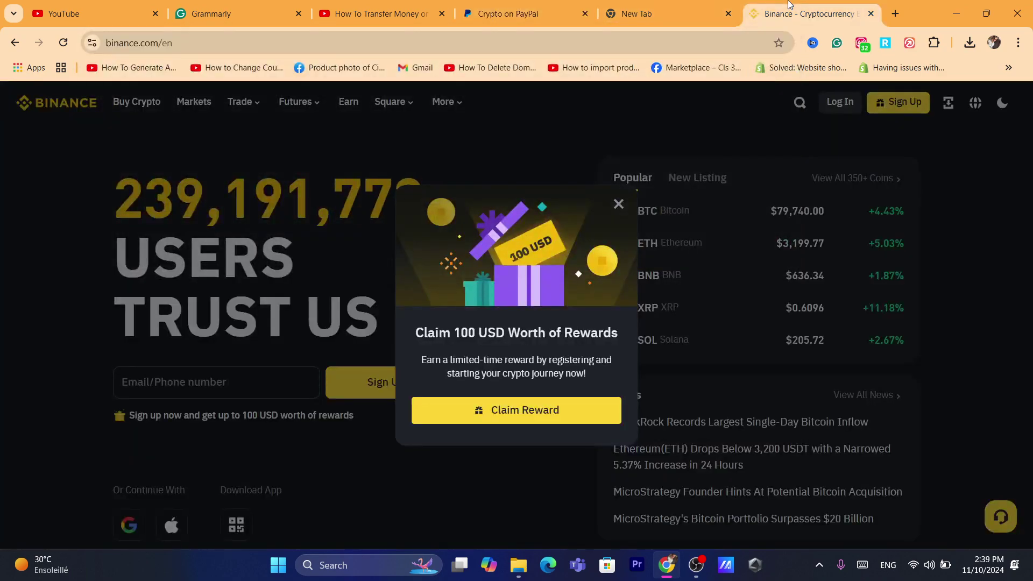
left_click(619, 204)
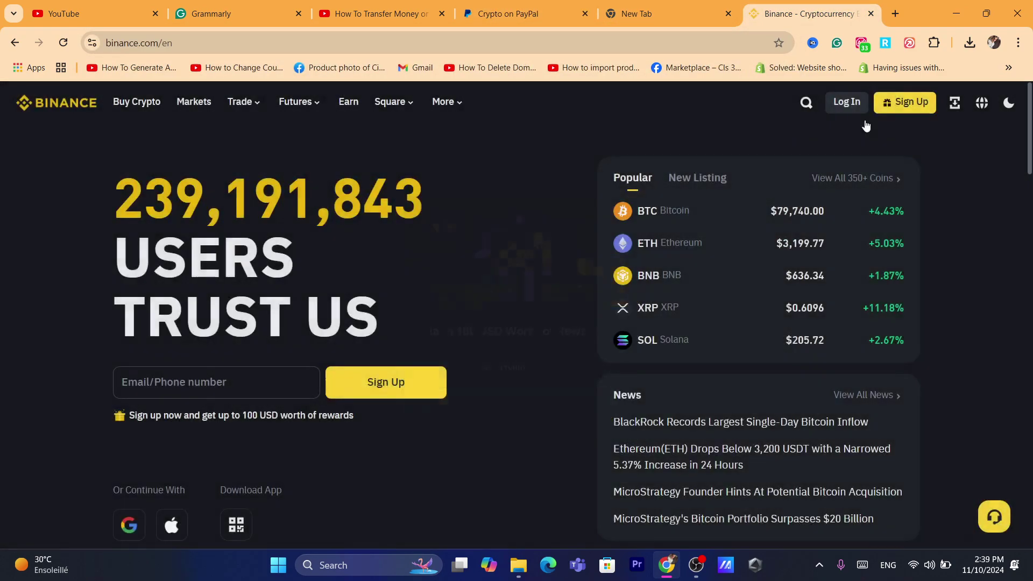
left_click(691, 44)
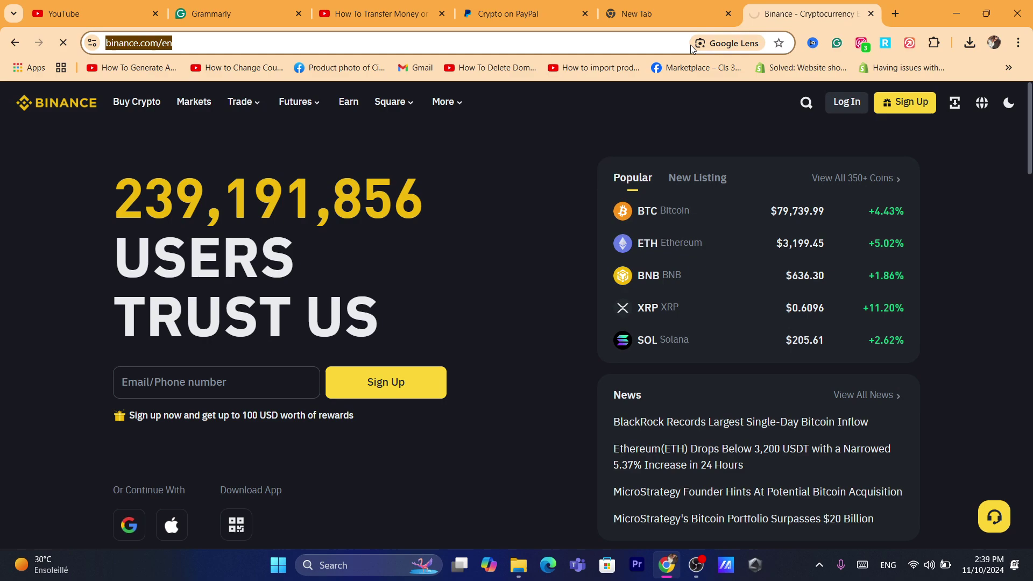
left_click(726, 43)
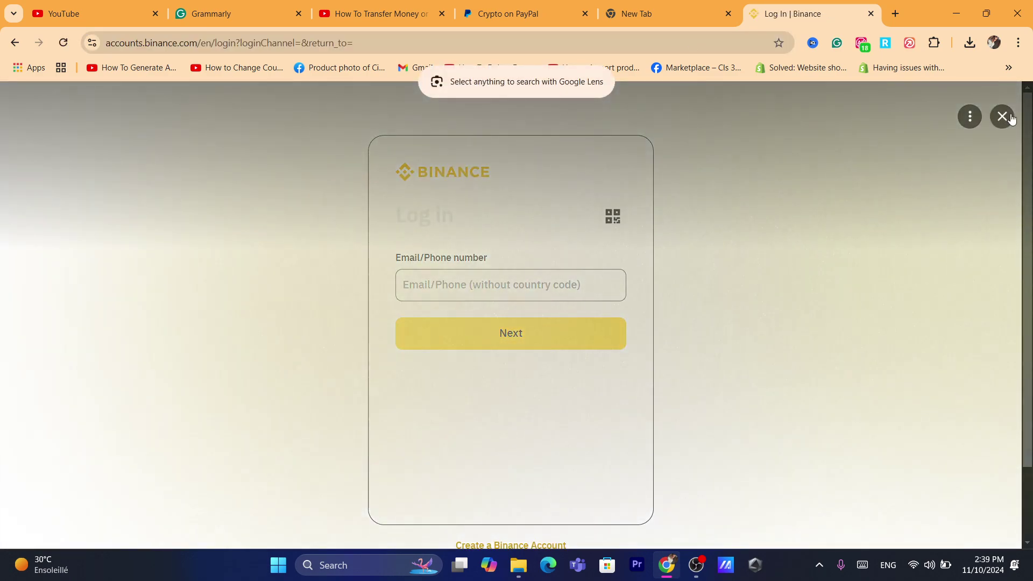
left_click(1002, 117)
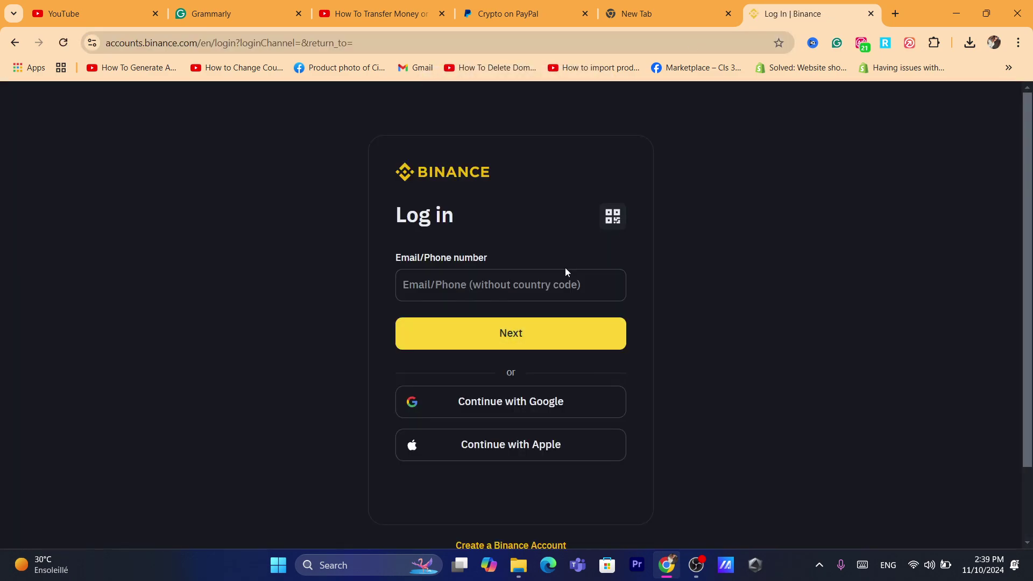
Sign in to Binance with the Google account.
left_click(529, 404)
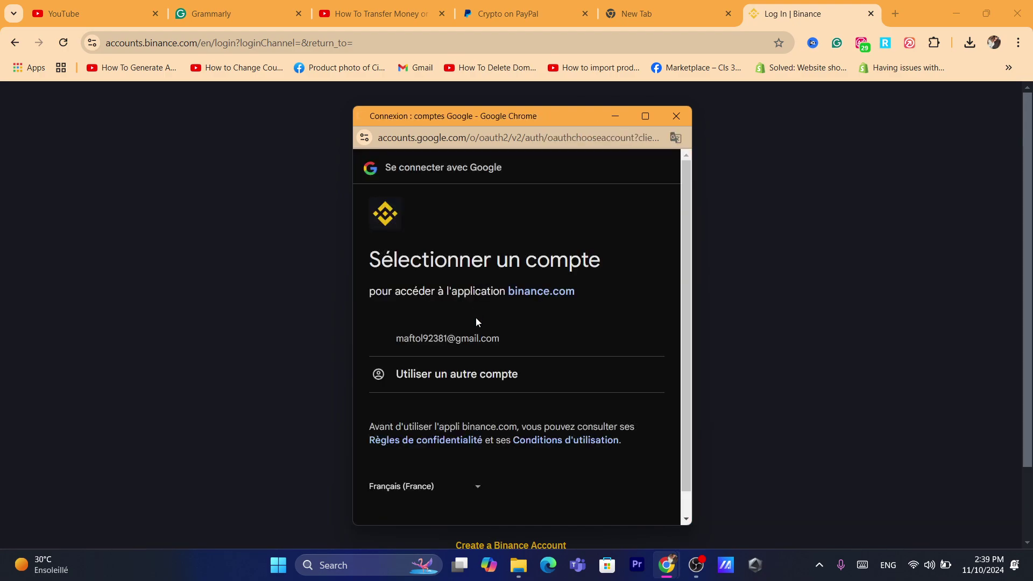
left_click(515, 337)
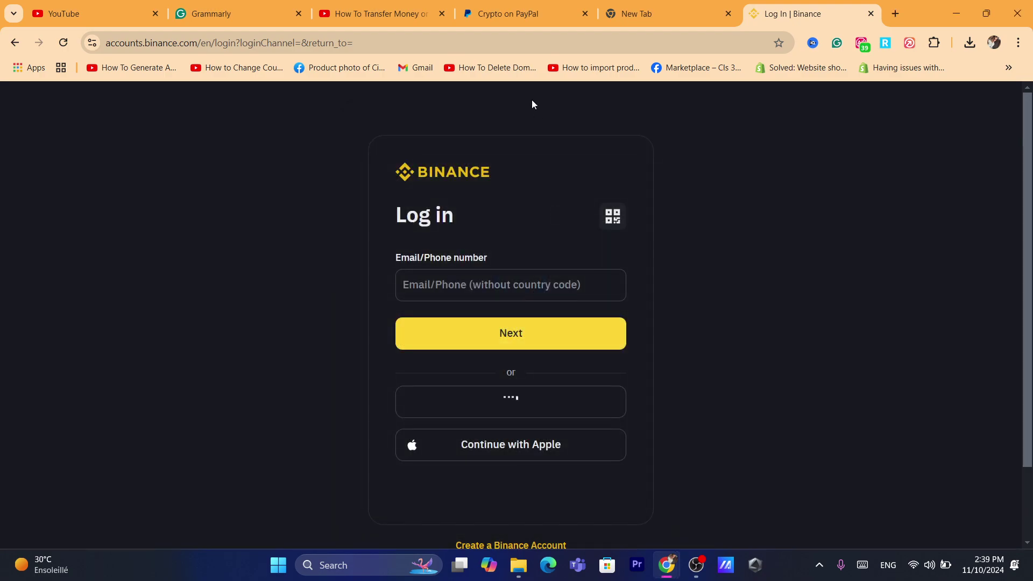
left_click(482, 40)
type("s")
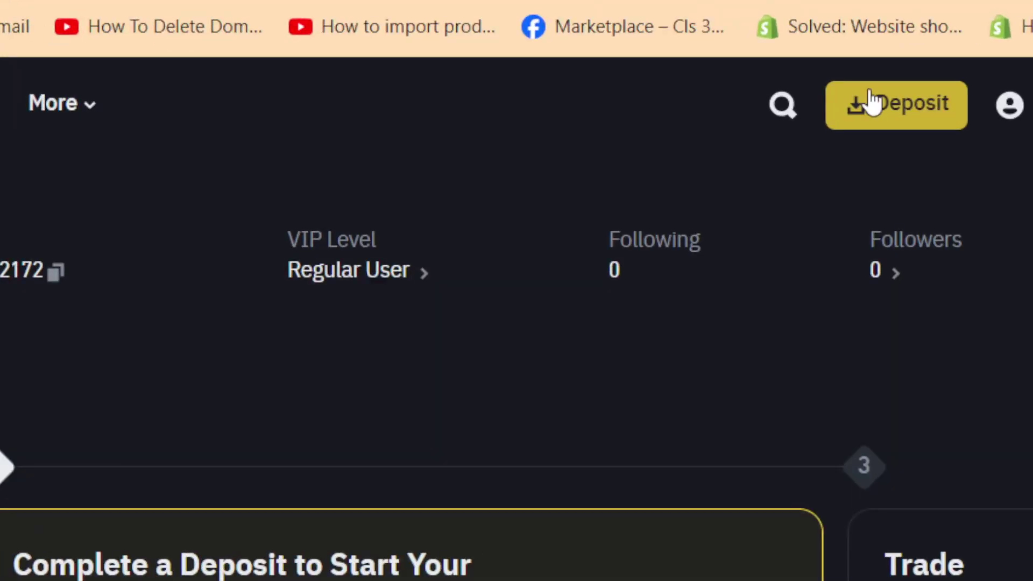
Open Deposit Crypto and show the coin choices USDT, WLD, BTC, ETH and BNB.
left_click(883, 110)
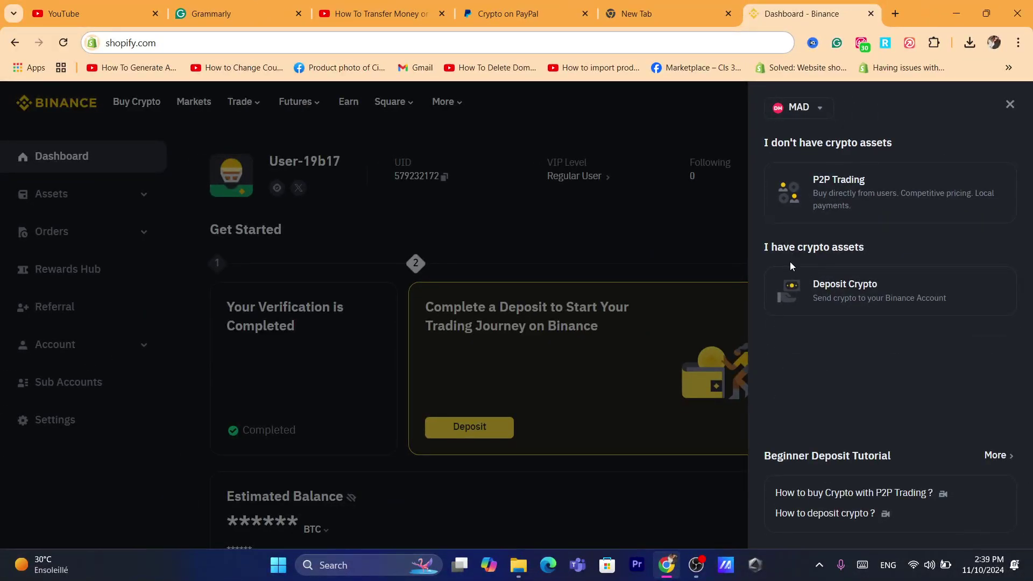
left_click(842, 298)
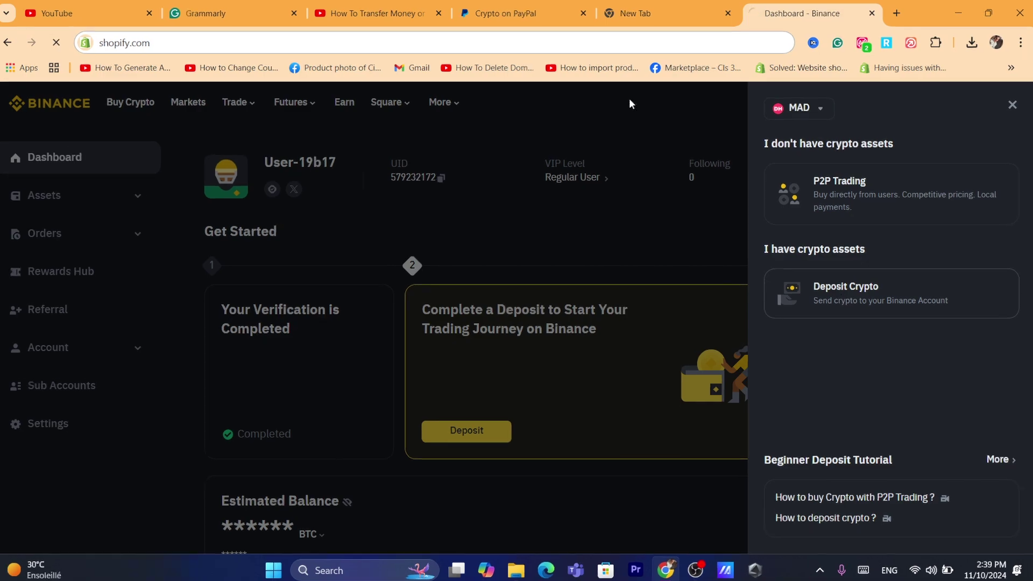
left_click(629, 42)
type("s")
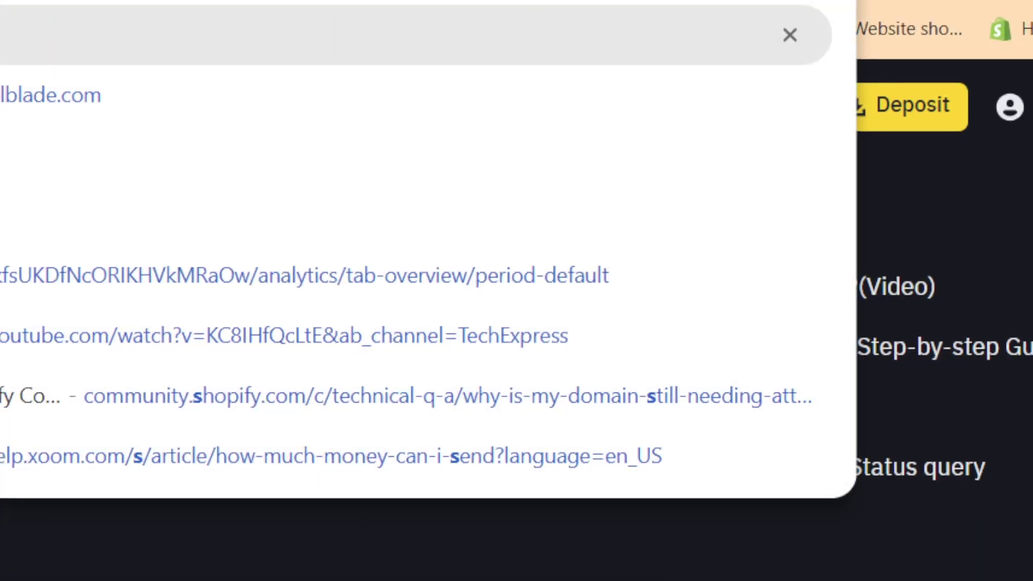
left_click(138, 419)
left_click(304, 188)
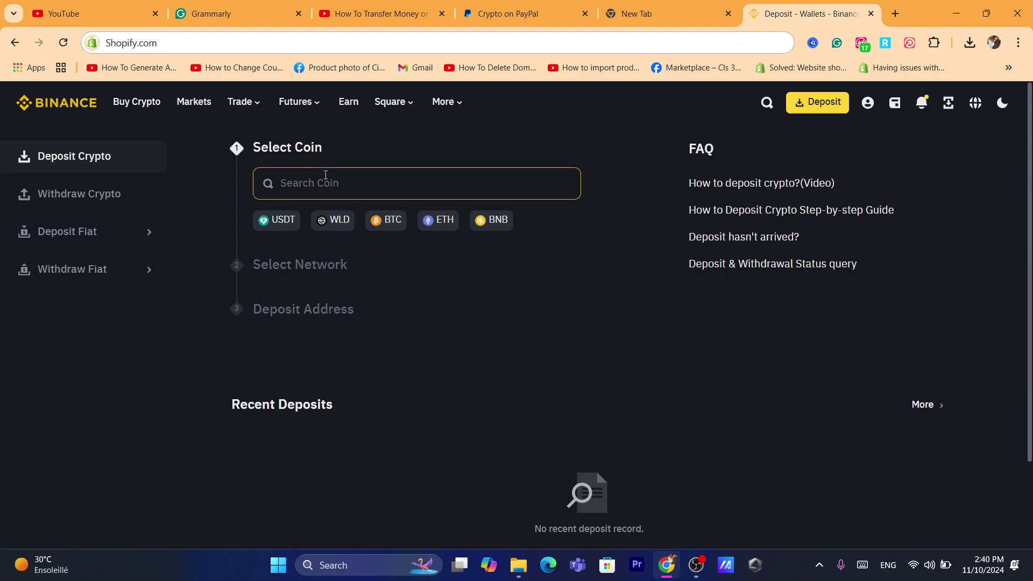
Choose ETH on the Ethereum (ERC20) network and acknowledge the validator rewards warning.
left_click(443, 220)
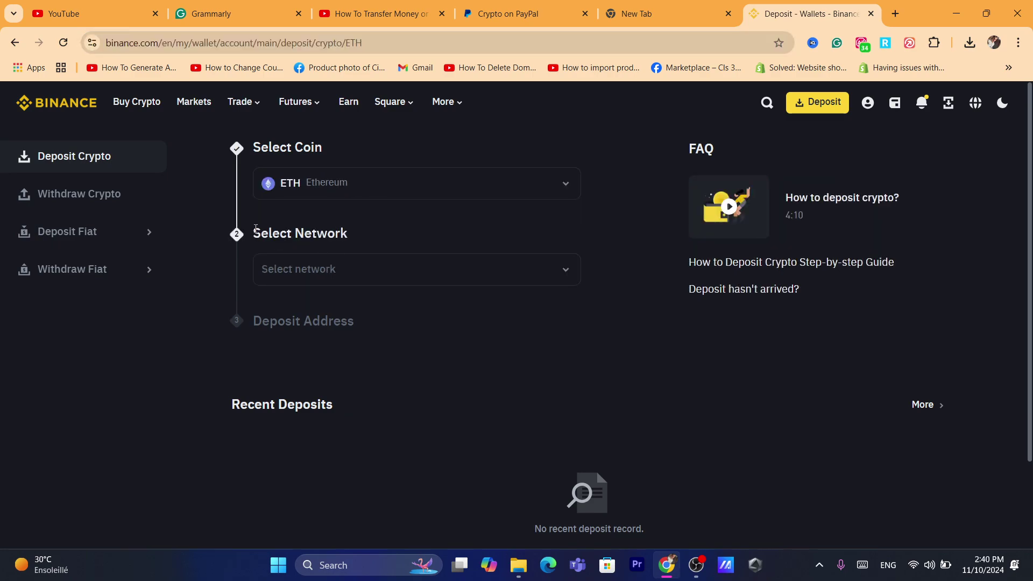
left_click_drag(254, 232, 370, 228)
left_click(317, 278)
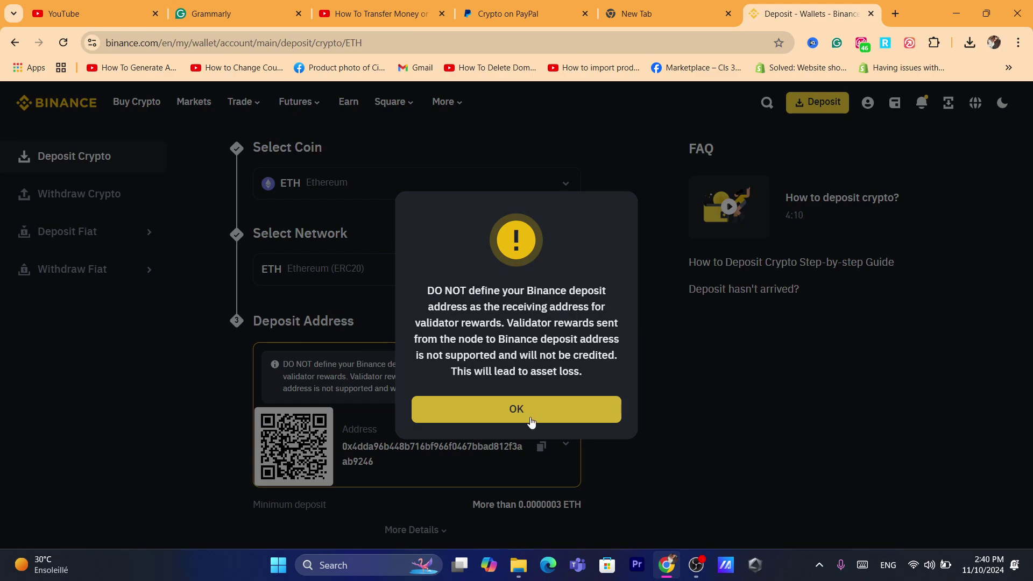
left_click_drag(428, 290, 617, 360)
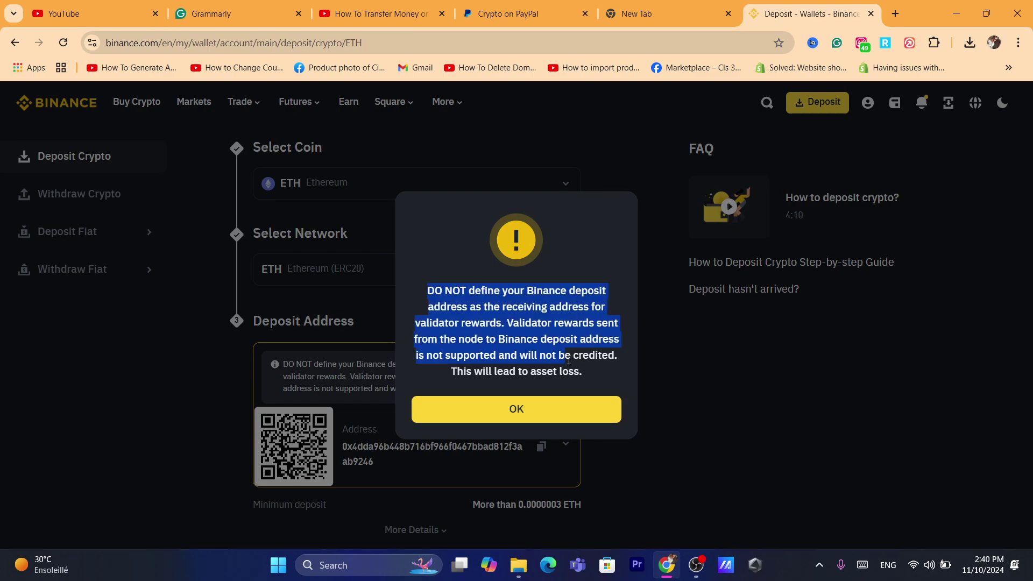
left_click(618, 360)
left_click(541, 406)
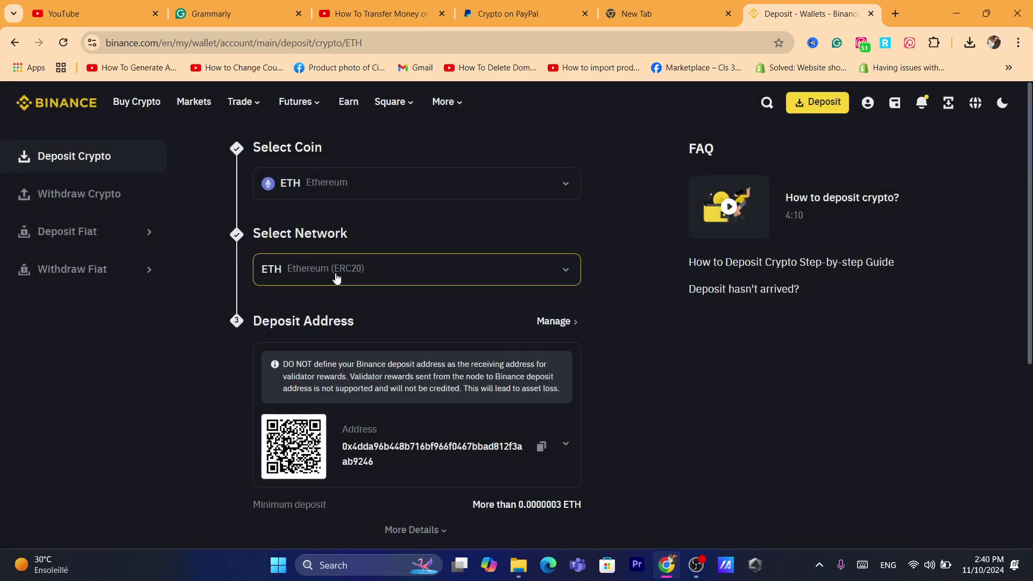
Copy the ETH deposit address to the clipboard.
scroll(573, 322, "down", 1)
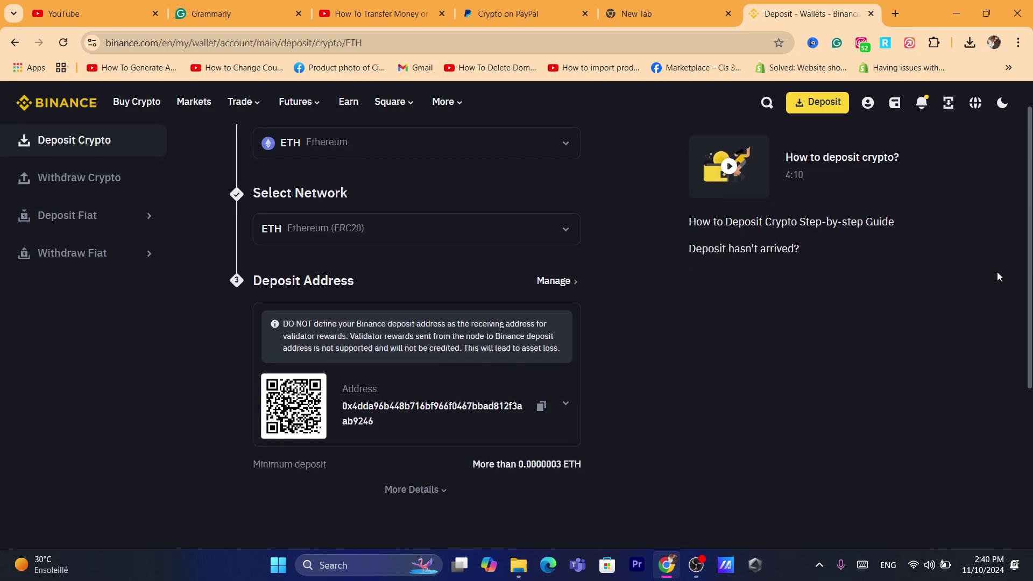
scroll(1030, 275, "down", 1)
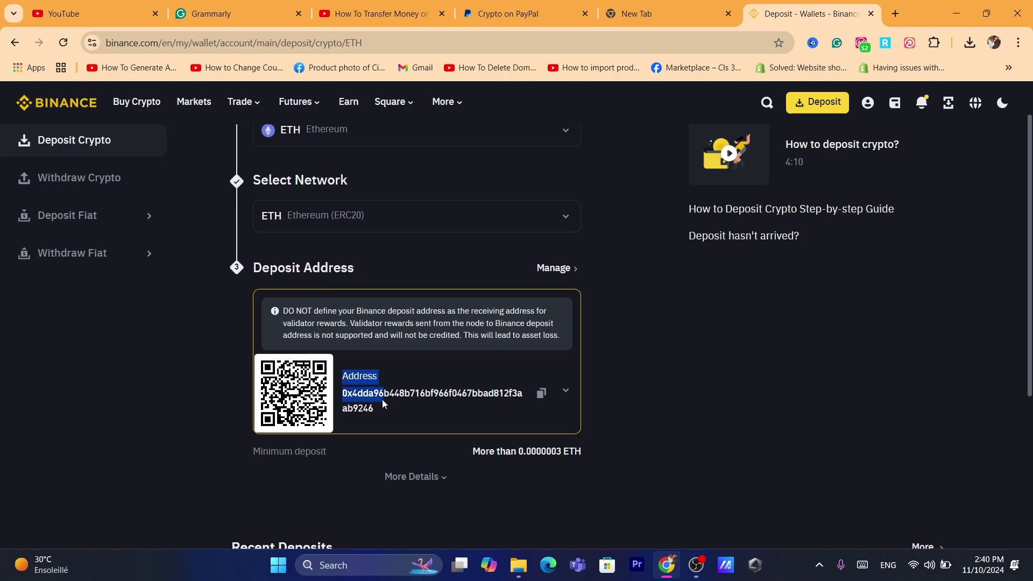
double_click(344, 391)
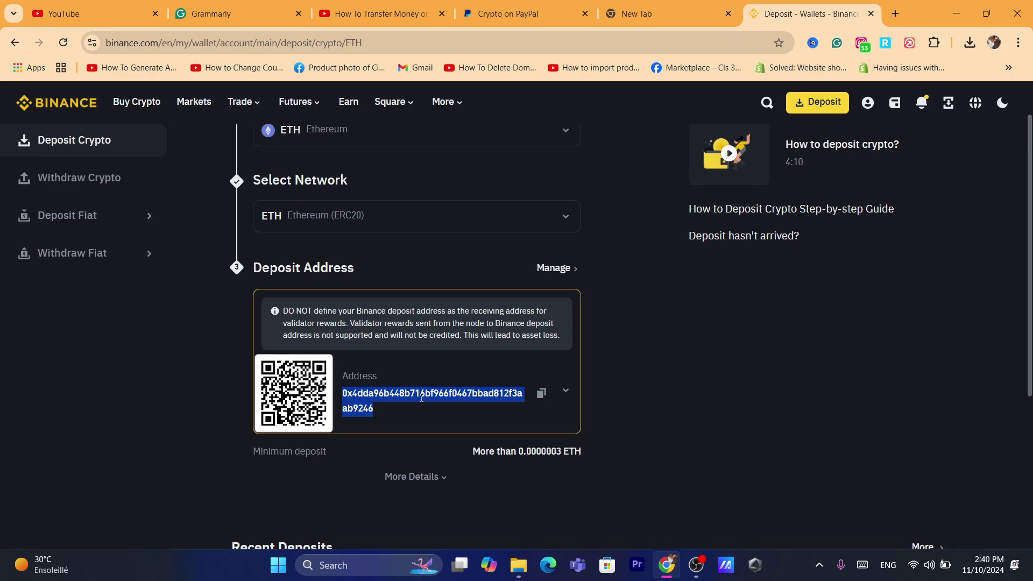
left_click(541, 395)
left_click(367, 492)
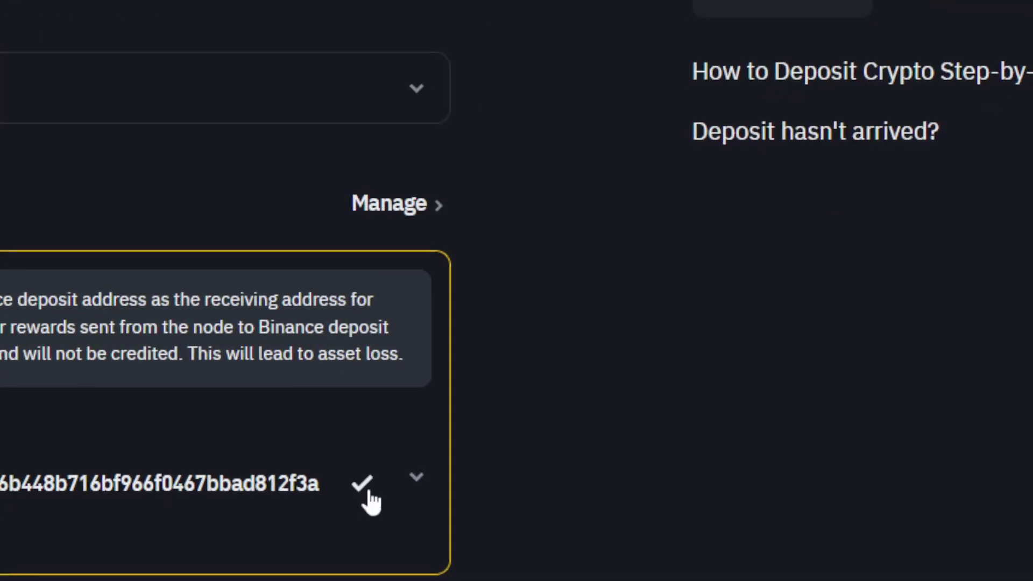
Return to PayPal's Ethereum page in the Crypto on PayPal tab.
left_click(530, 5)
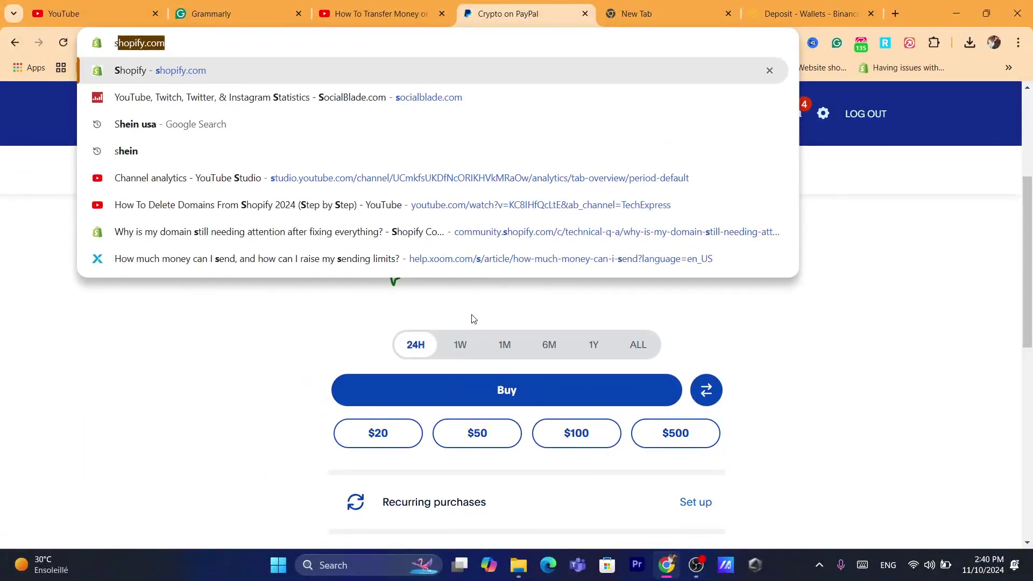
left_click(233, 381)
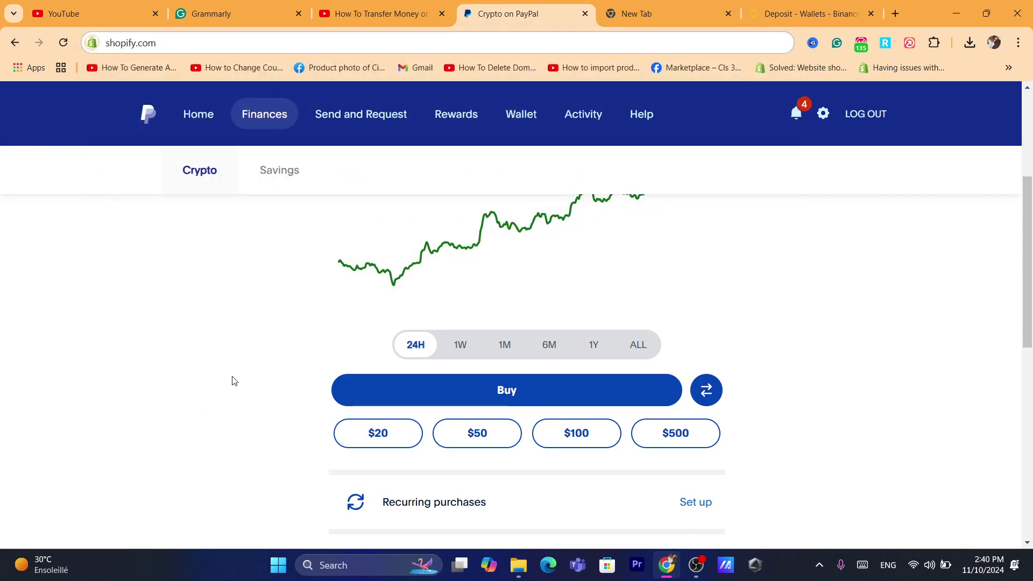
left_click(500, 40)
left_click_drag(1030, 264, 1013, 100)
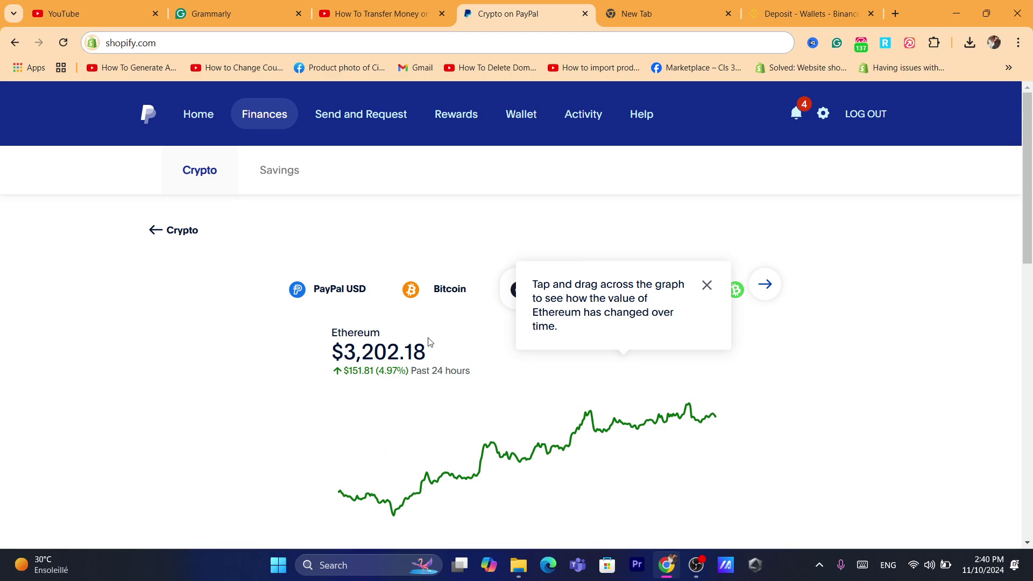
left_click(683, 12)
left_click(845, 6)
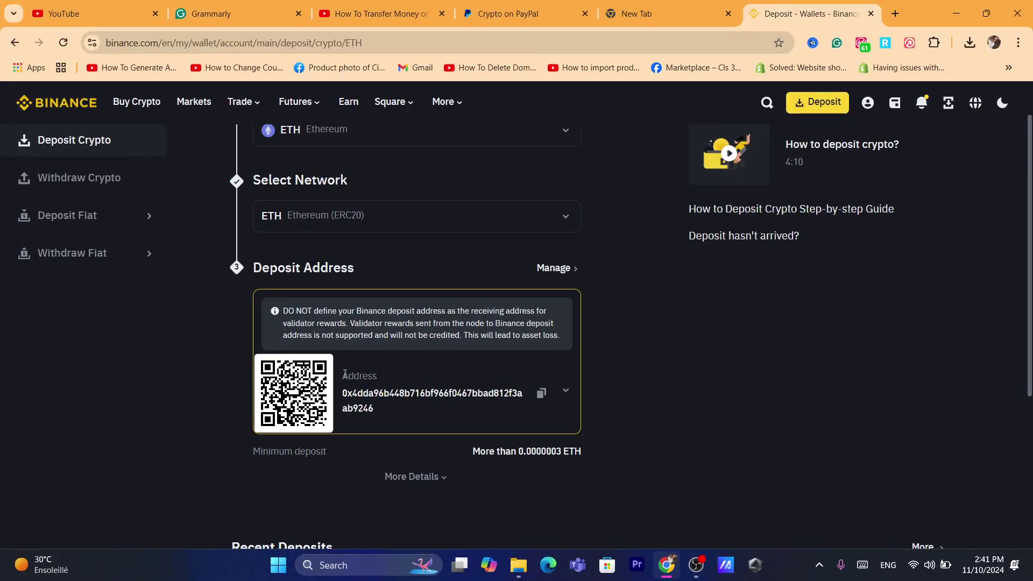
mouse_move(345, 373)
left_mouse_down()
mouse_move(402, 412)
mouse_move(325, 379)
mouse_move(334, 375)
left_mouse_up()
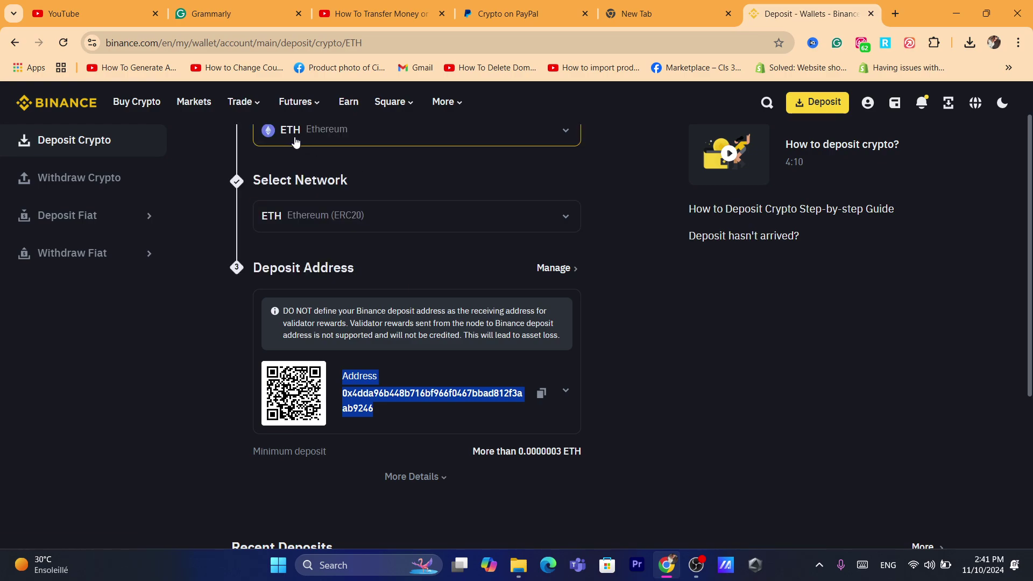
left_click(534, 5)
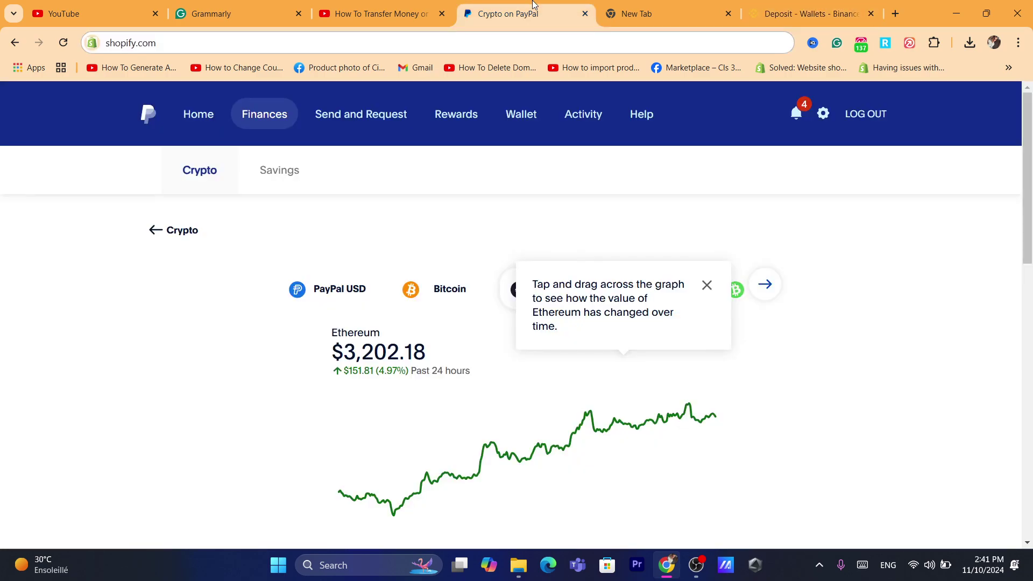
left_click(520, 43)
type("s")
left_click(146, 377)
Go to PayPal Home, then load airtm.com in the empty new tab.
left_click(205, 114)
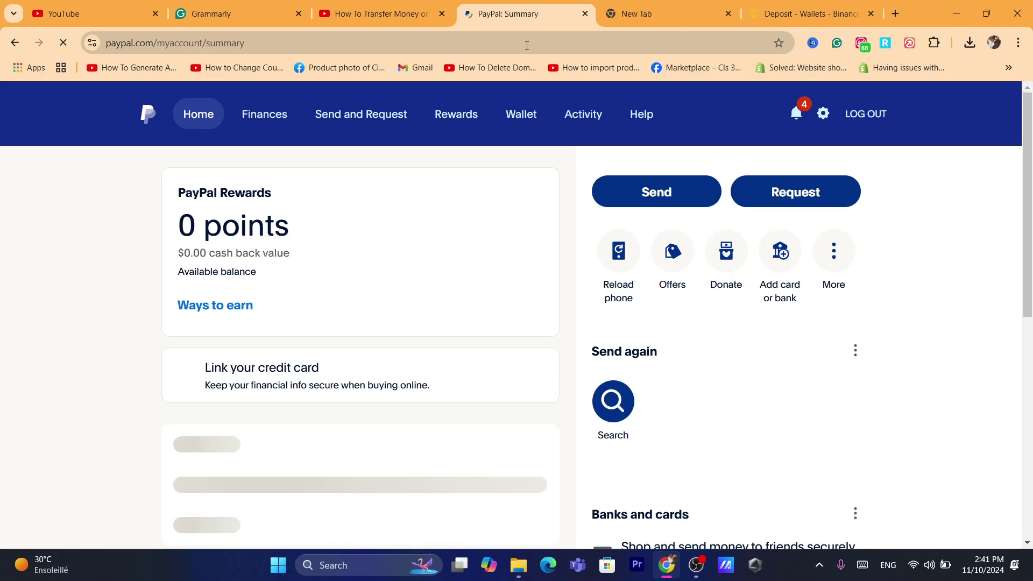
left_click(667, 13)
left_click(563, 42)
key("ctrl+a")
type("a")
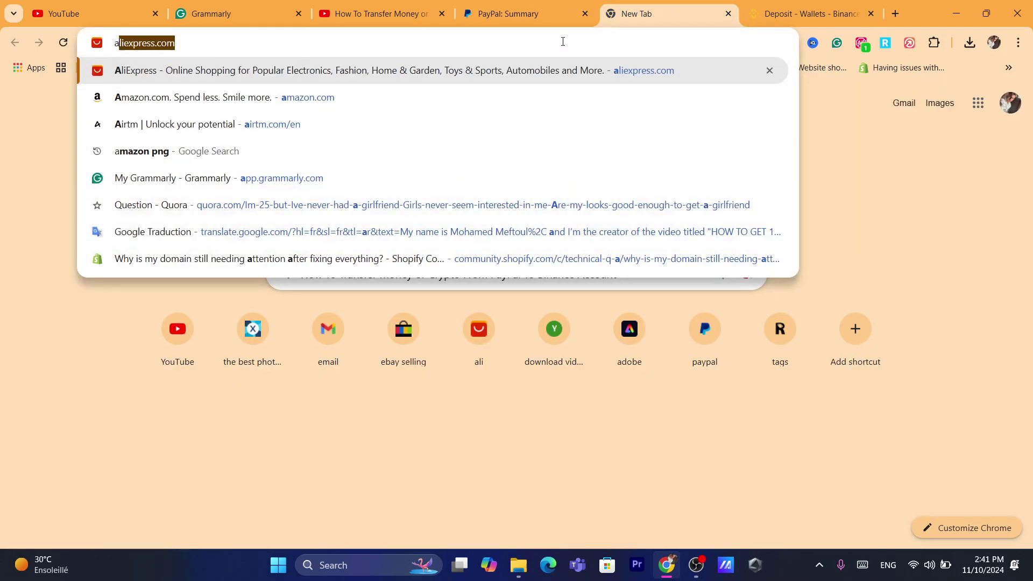
type("i")
key("Return")
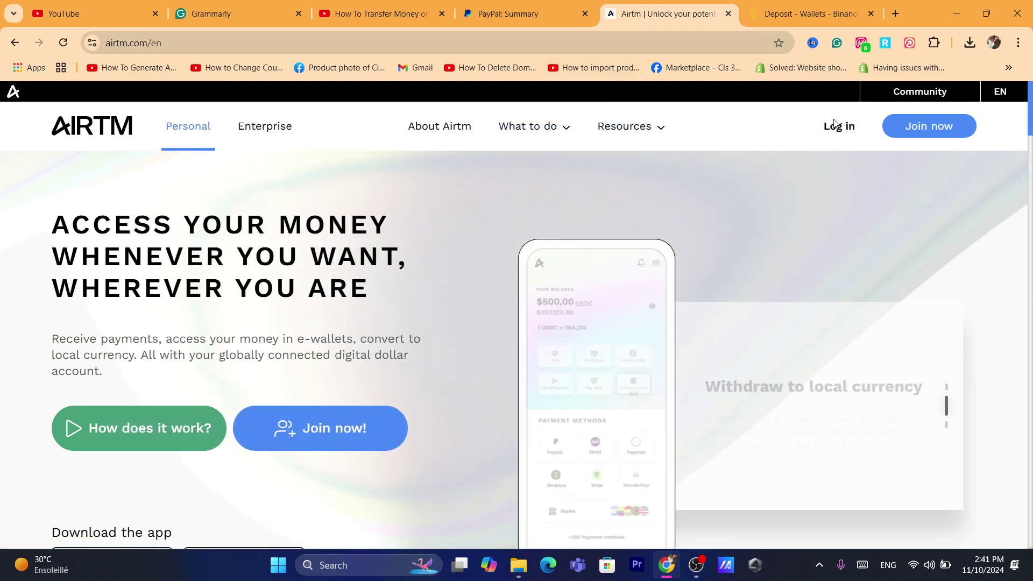
Log in to Airtm with the Google account.
left_click(837, 127)
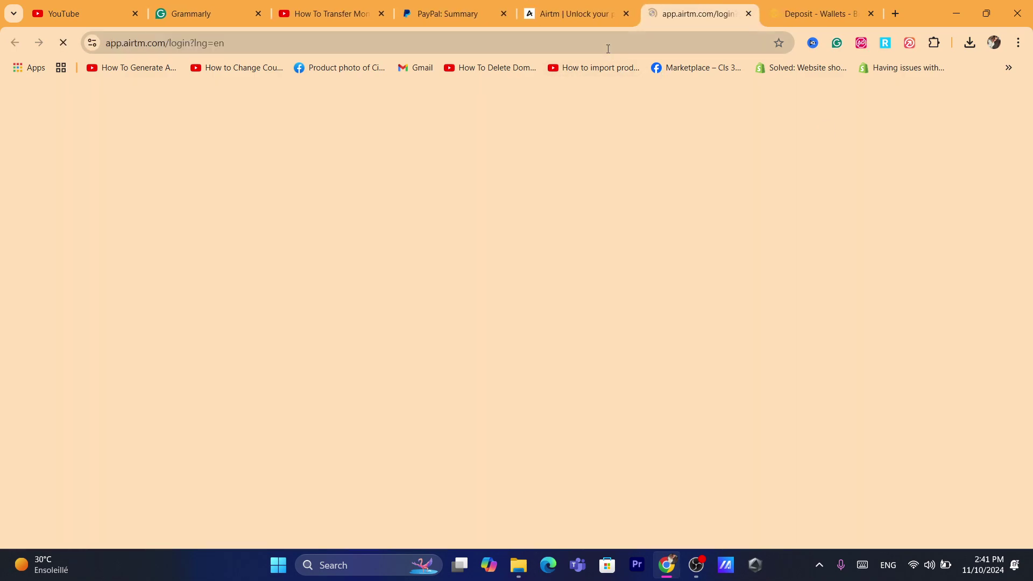
left_click(608, 48)
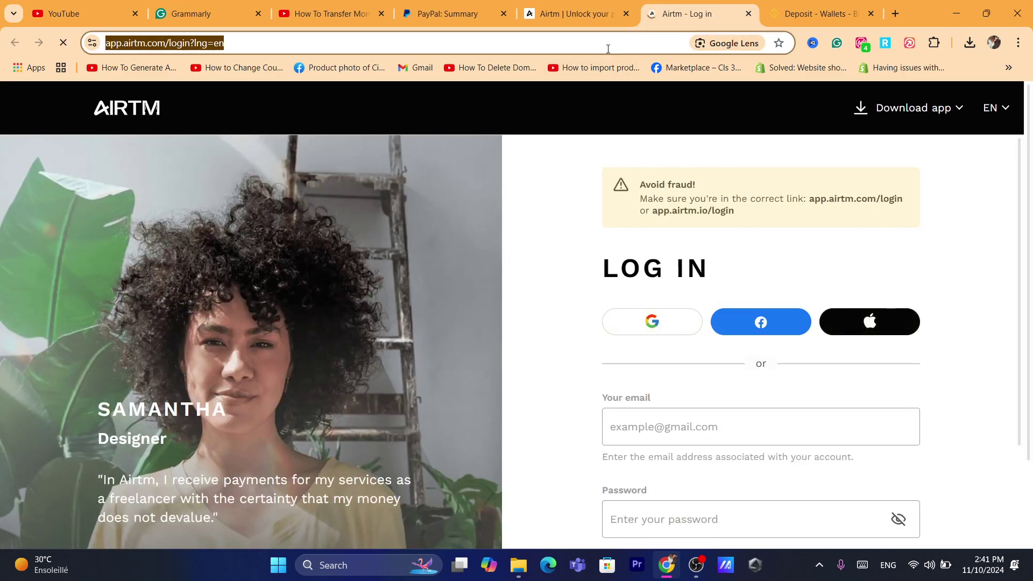
left_click(653, 320)
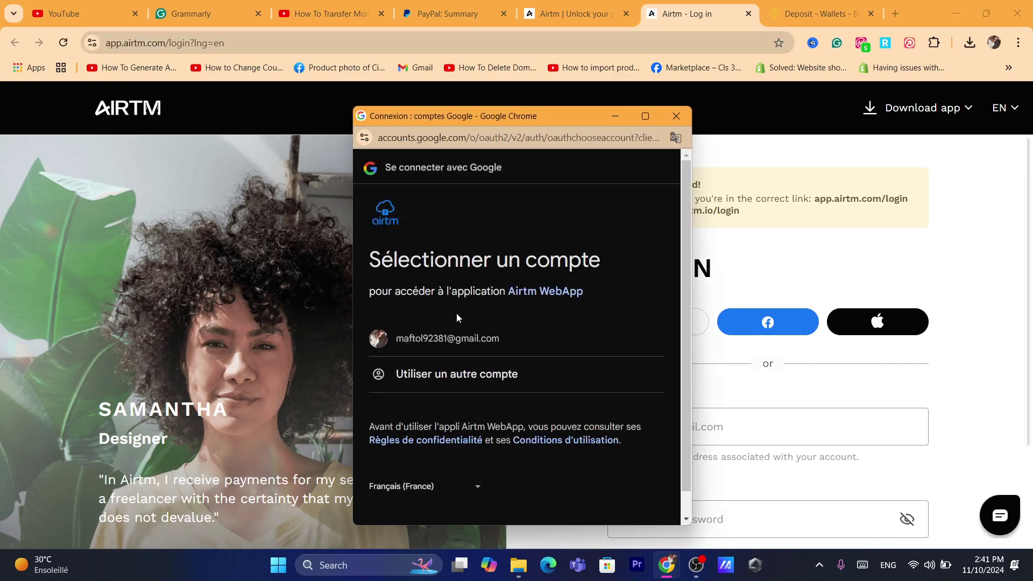
left_click(409, 339)
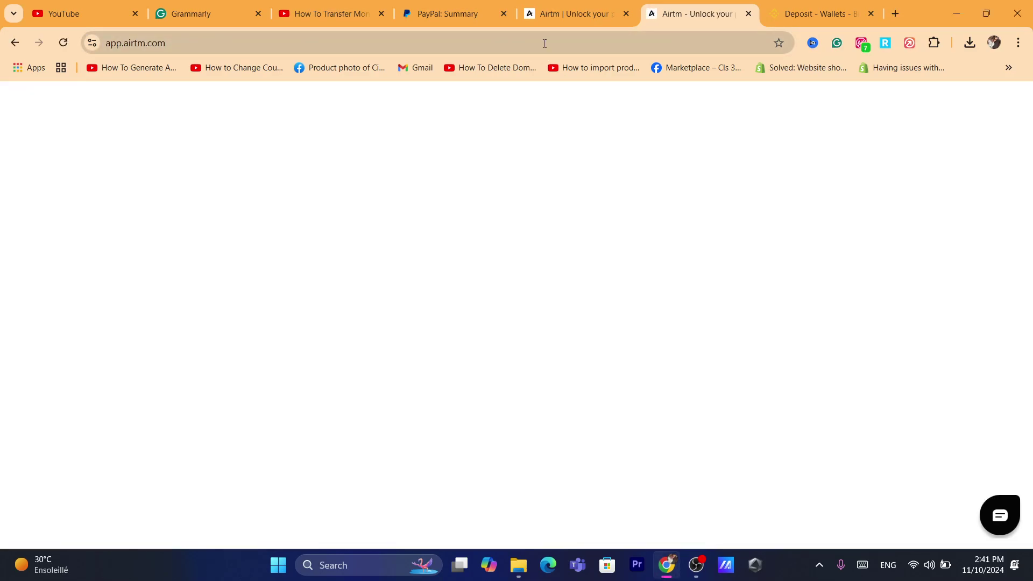
left_click(544, 43)
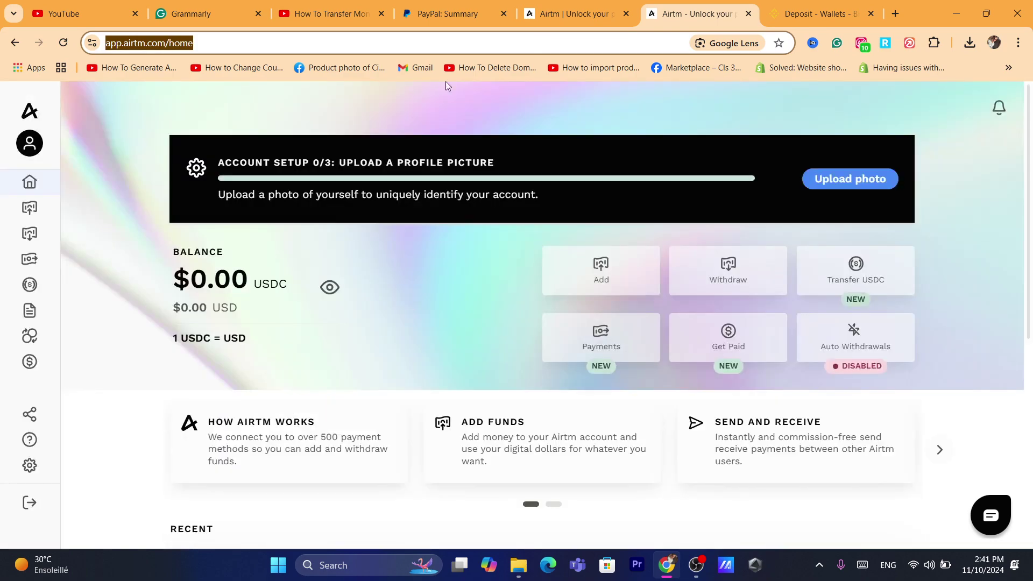
Check the $0.00 USDC balance on the Airtm dashboard, then open Add Funds.
type("d")
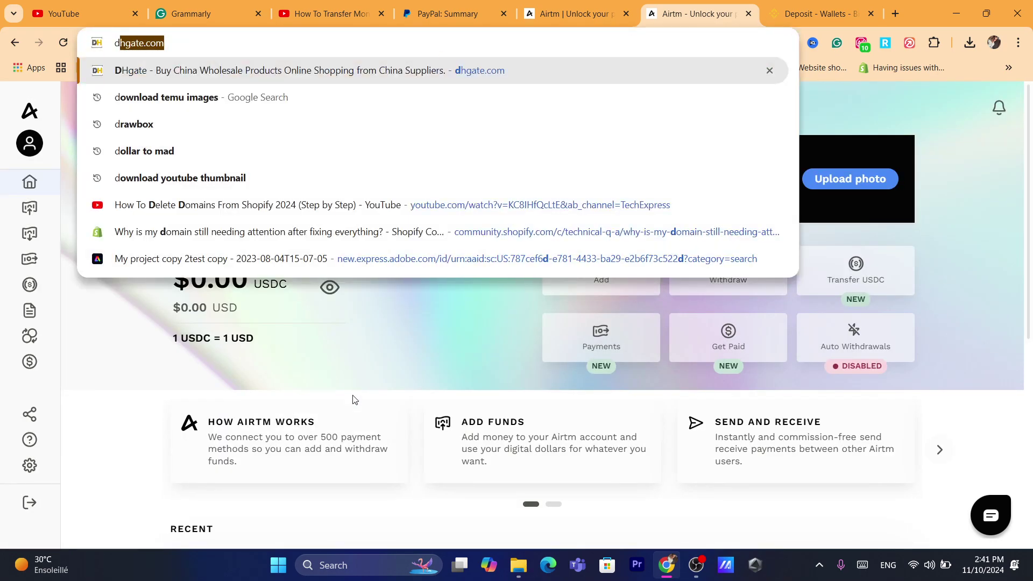
key("Return")
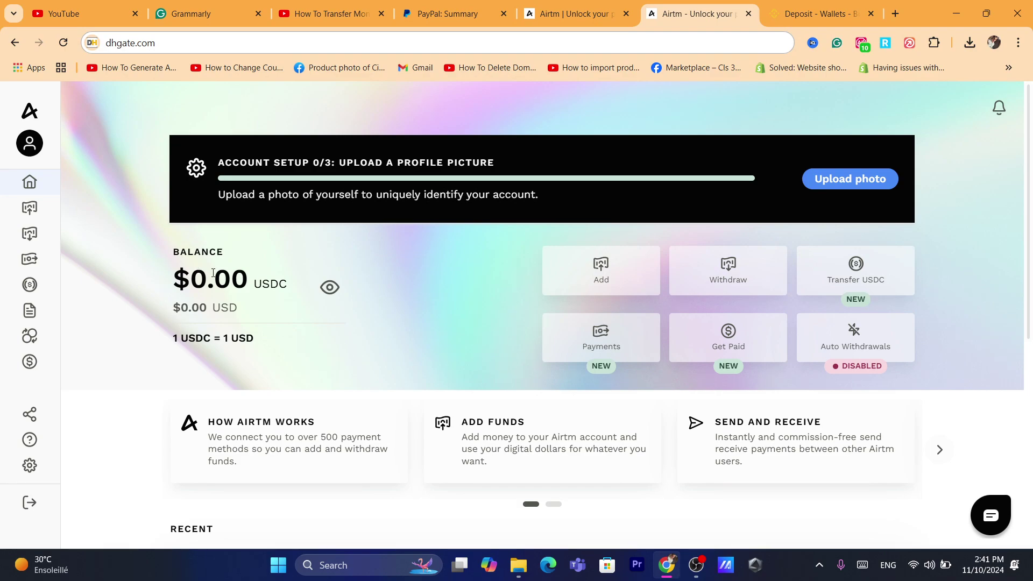
triple_click(364, 194)
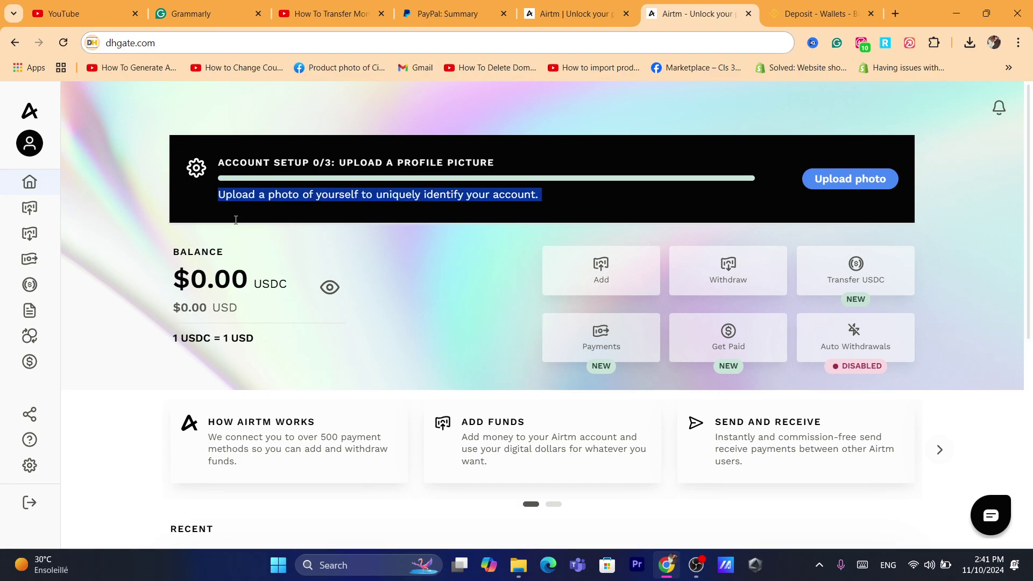
left_click(128, 227)
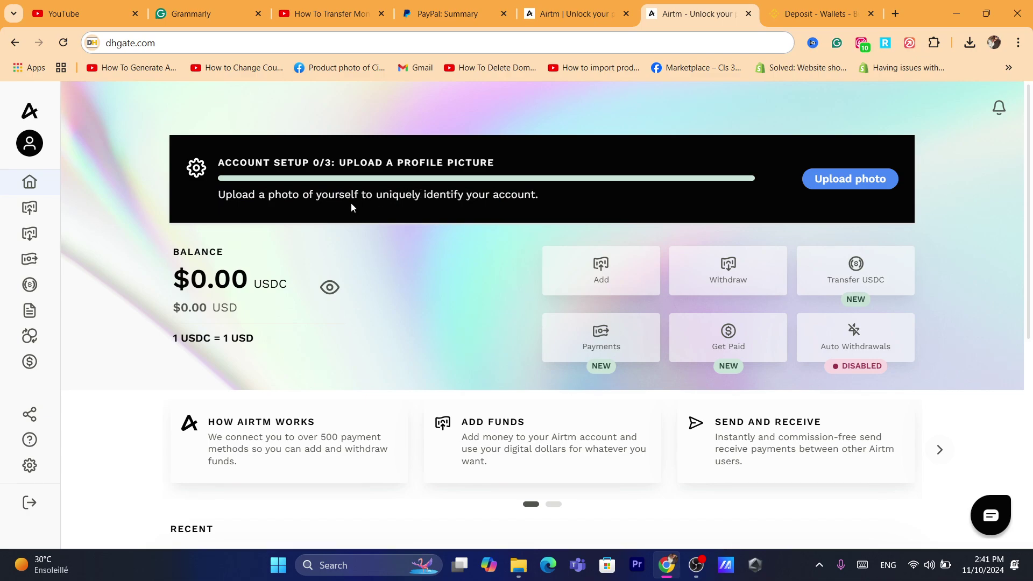
triple_click(239, 279)
left_click(185, 265)
left_click_drag(195, 264, 255, 283)
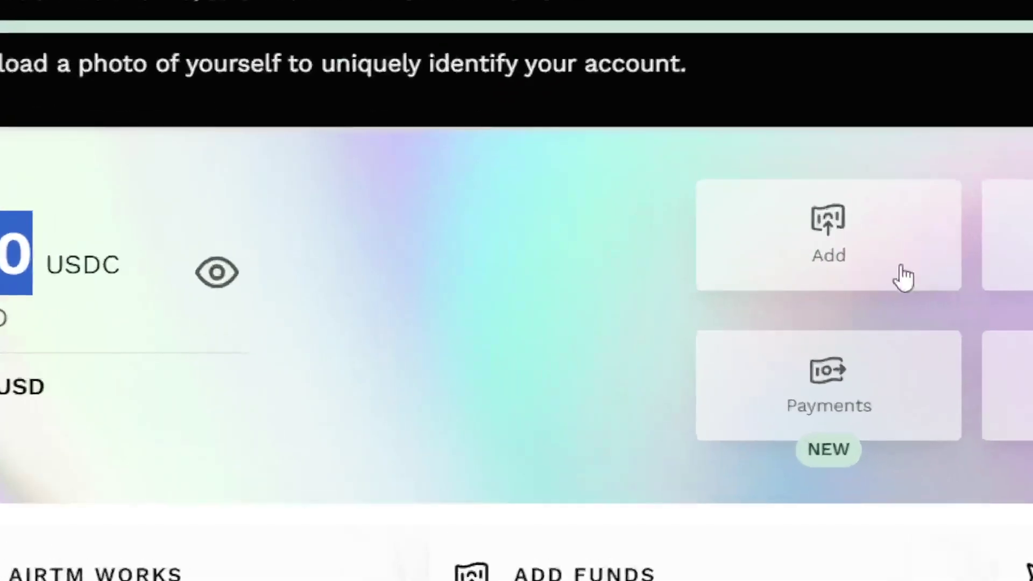
left_click(813, 236)
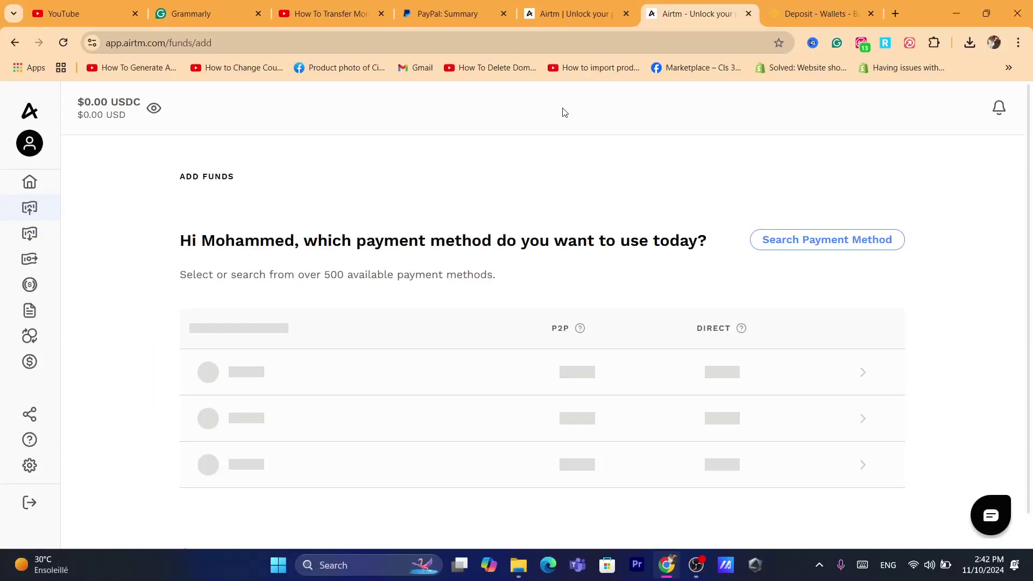
Choose Paypal ($15 or less) as the funding method.
left_click(528, 41)
type("shopify.com")
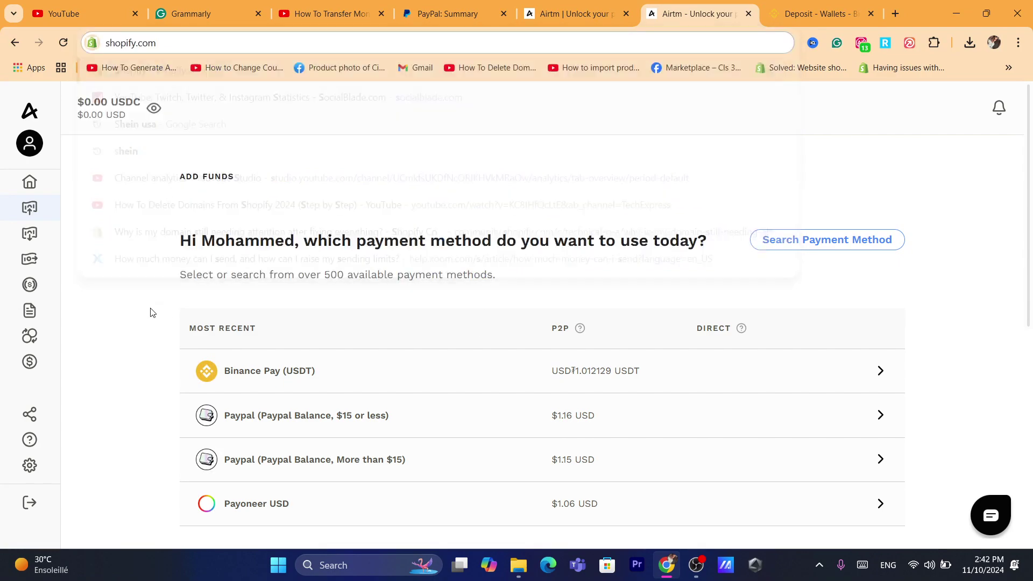
left_click(152, 311)
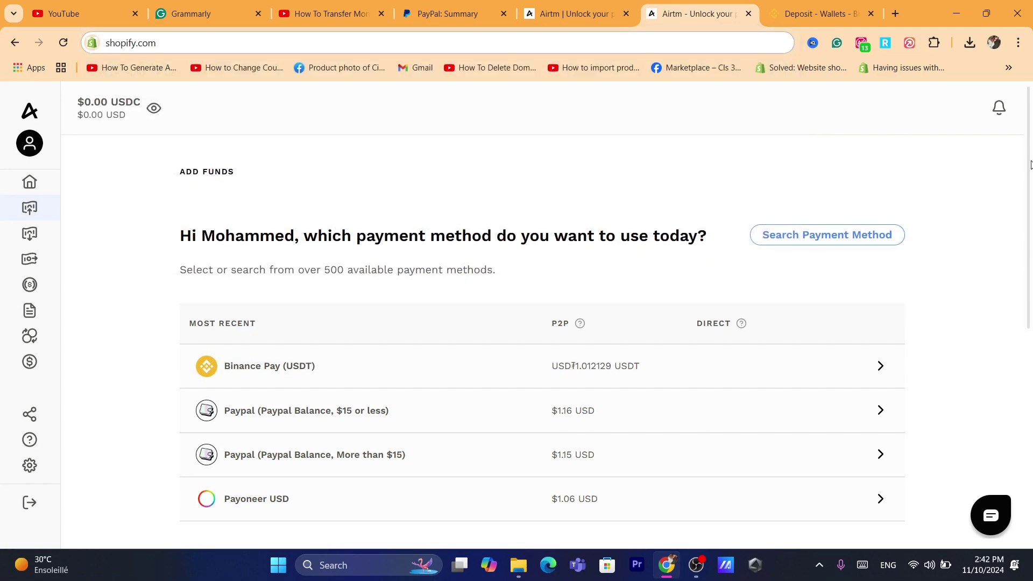
scroll(601, 128, "down", 1)
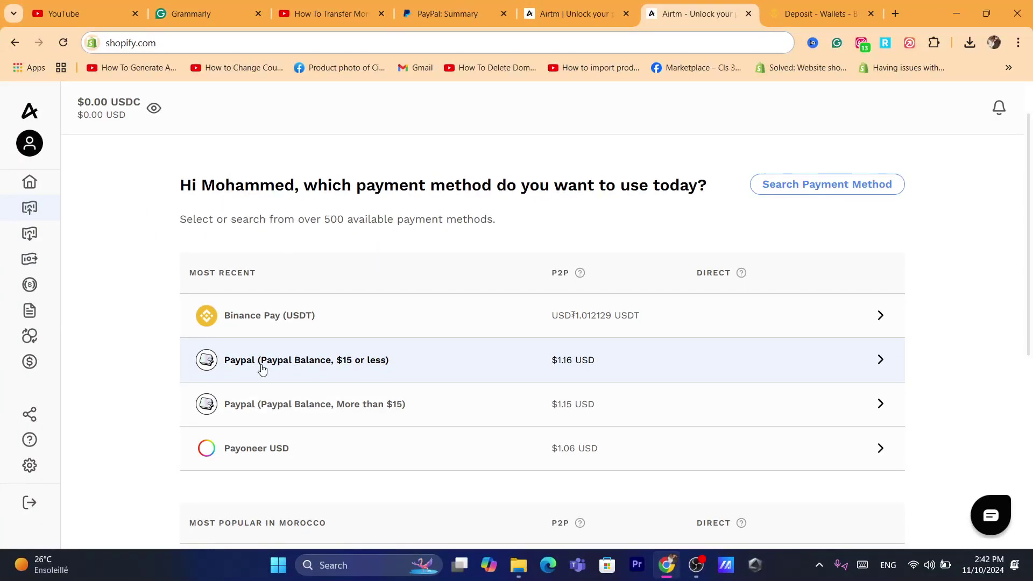
left_click(186, 429)
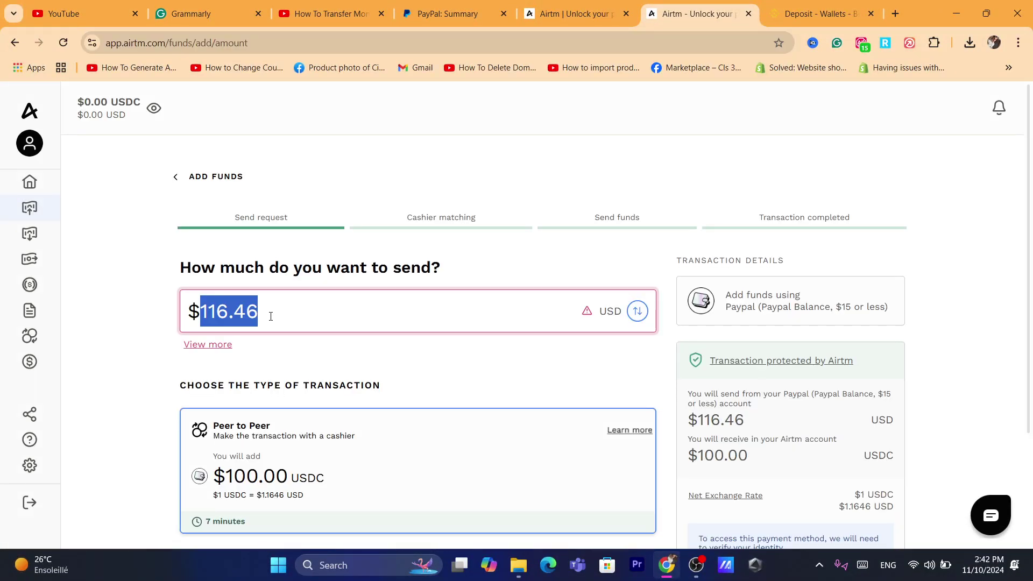
Replace the $116.46 amount with 100.
key("ctrl+a")
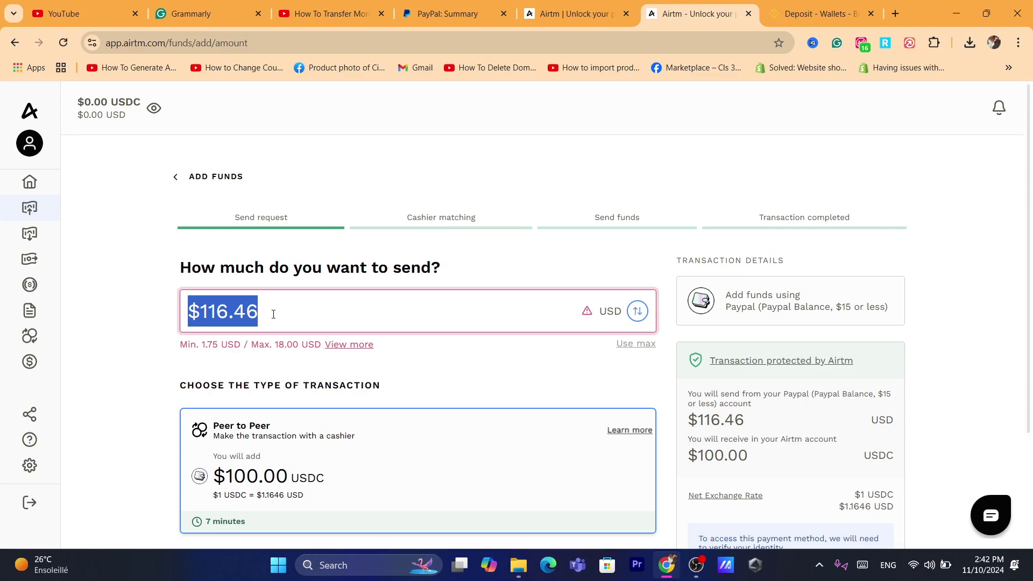
left_click(273, 314)
key("ctrl+a")
type("100")
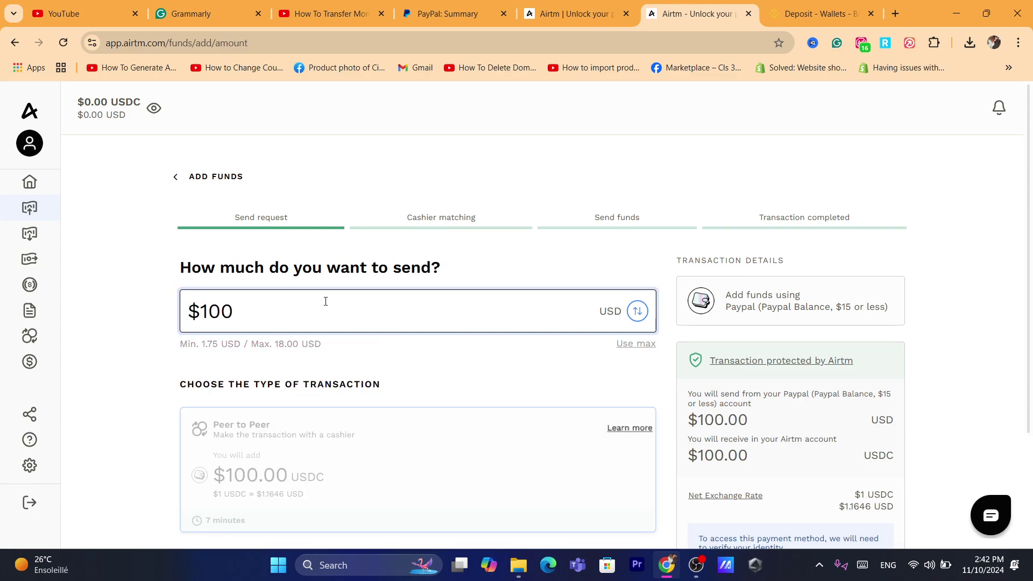
left_click(357, 266)
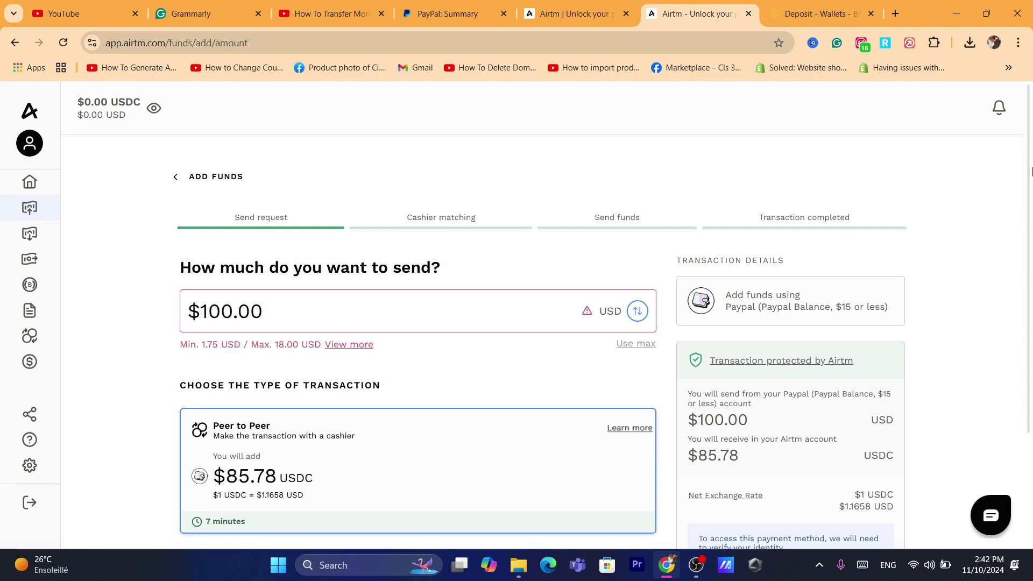
Review the $85.78 USDC you would receive, then go back to the dashboard.
scroll(433, 318, "down", 2)
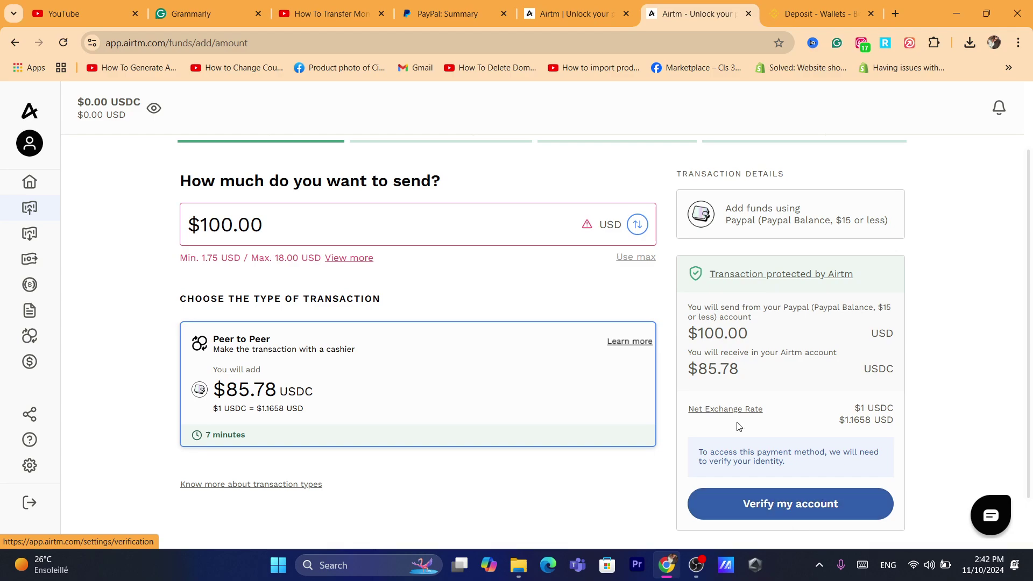
triple_click(709, 349)
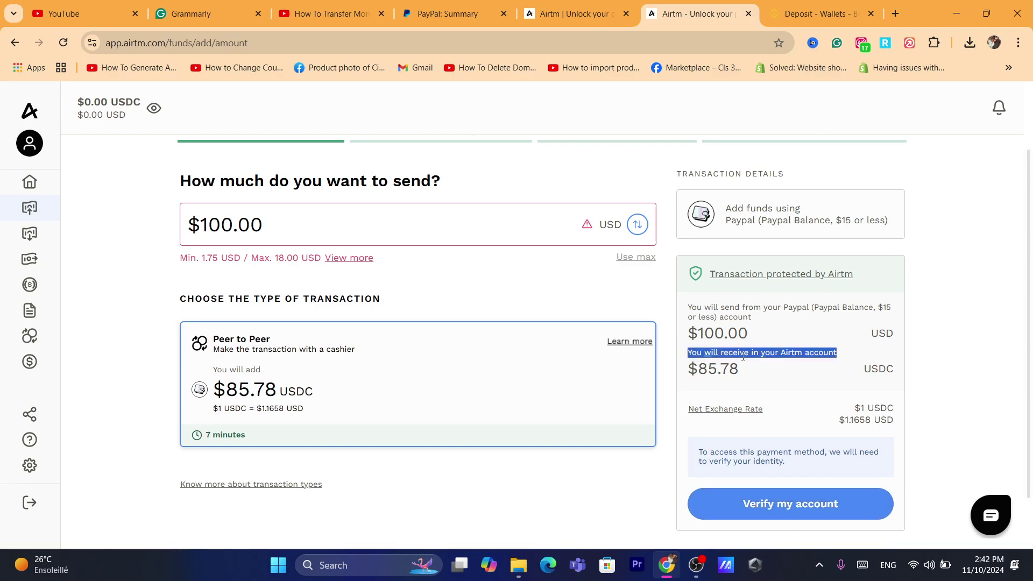
triple_click(732, 352)
scroll(1031, 160, "up", 2)
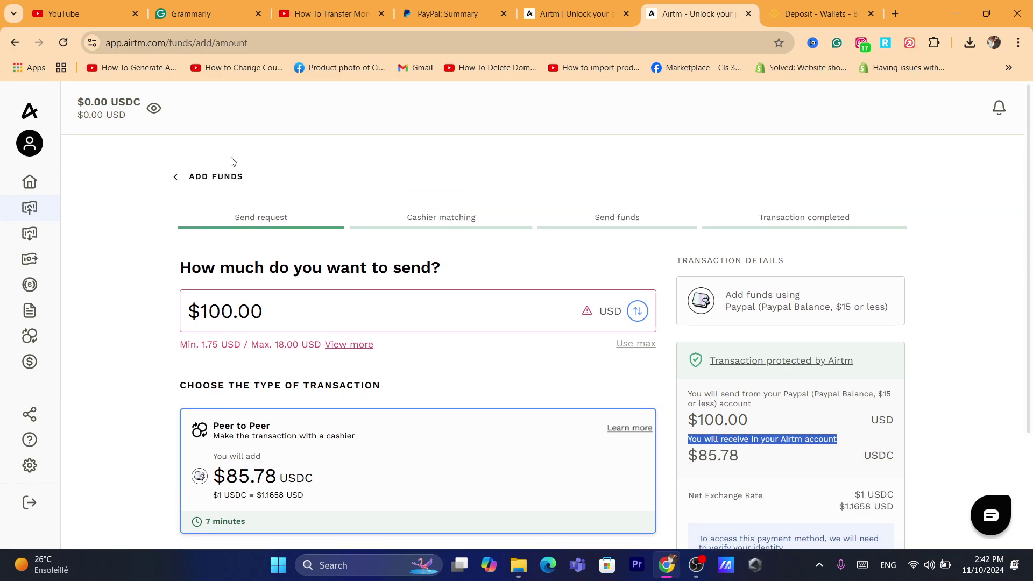
left_click(14, 43)
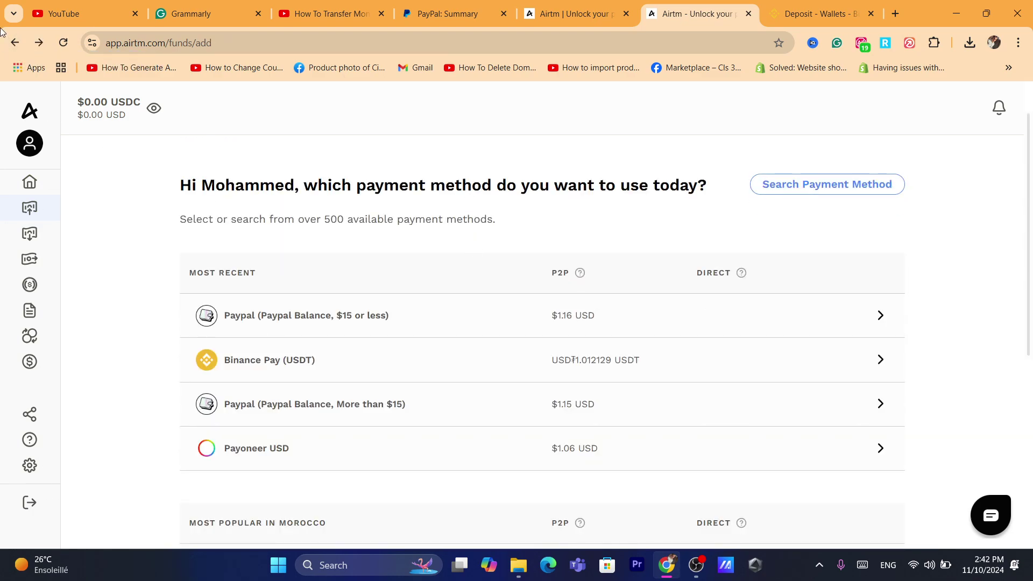
left_click(15, 43)
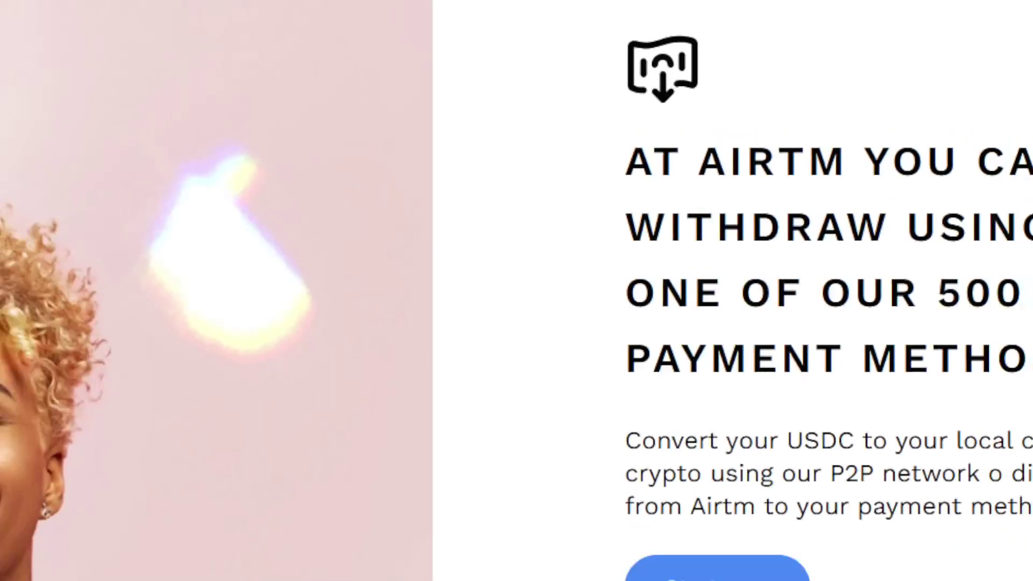
Start a withdrawal and choose Binance Pay (USDT) as the destination.
left_click(652, 444)
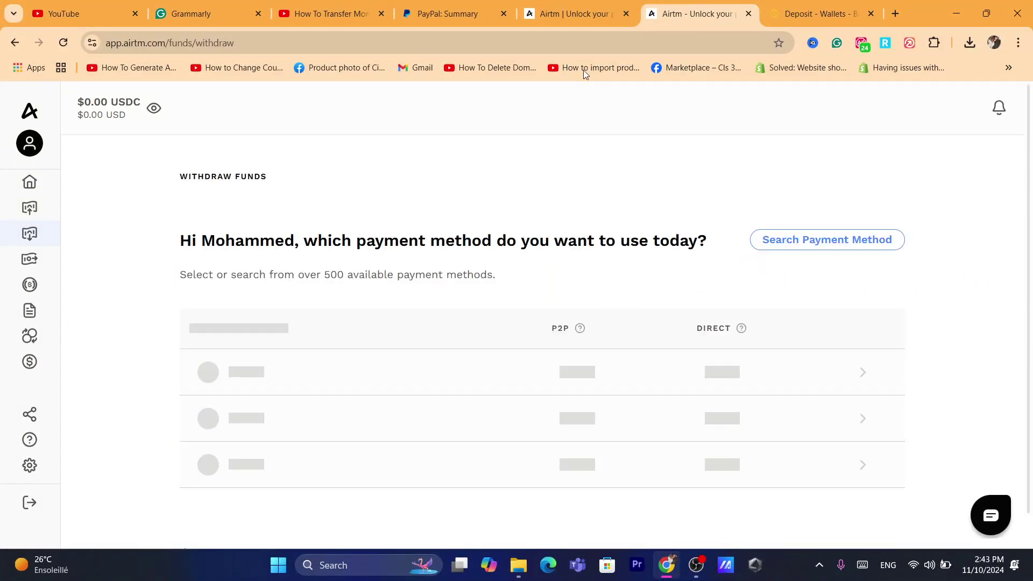
left_click(557, 36)
type("dhgate.com")
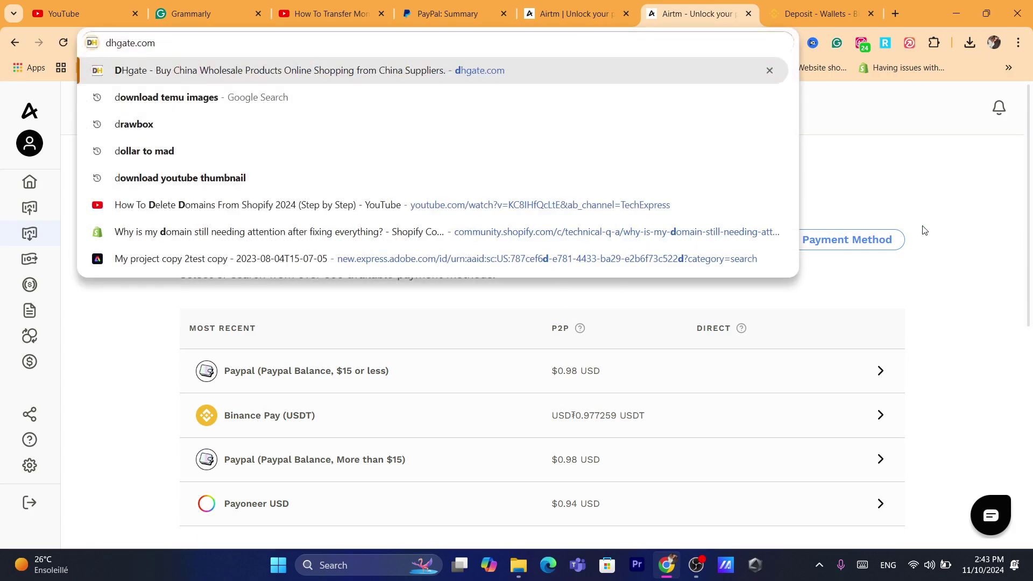
left_click(924, 230)
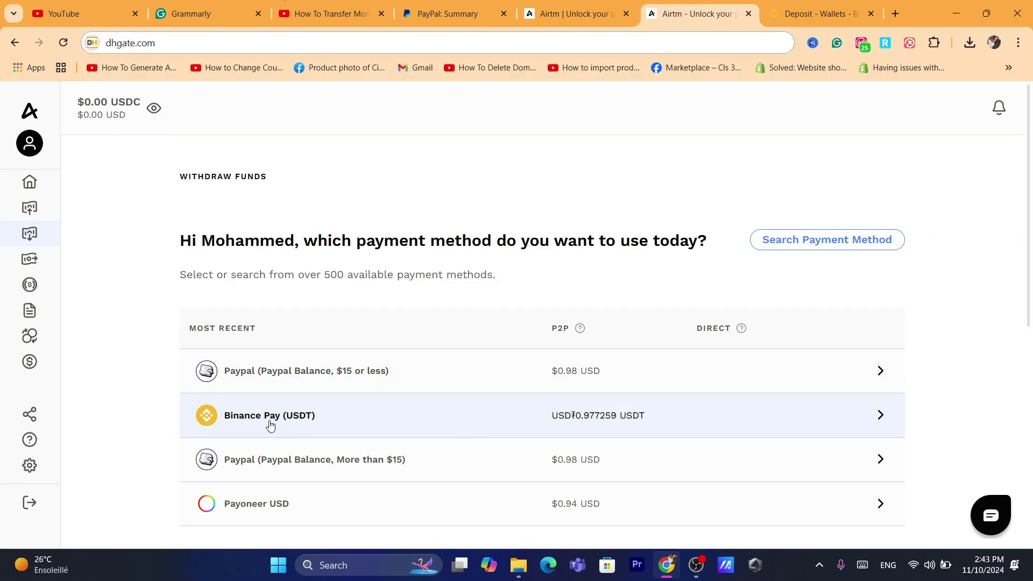
left_click(270, 426)
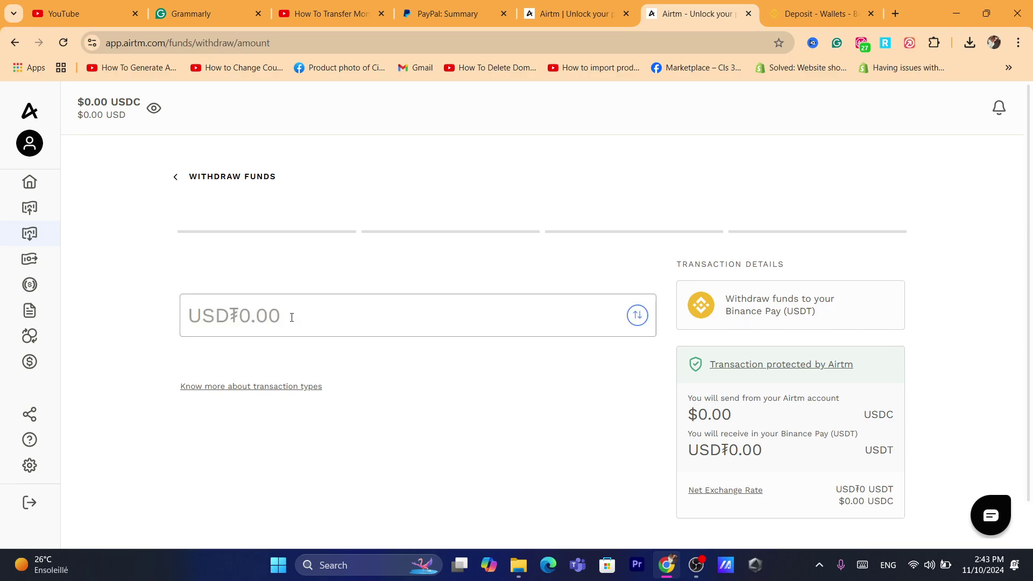
Enter 100 as the withdrawal amount, then reload the withdrawal page.
left_click(262, 316)
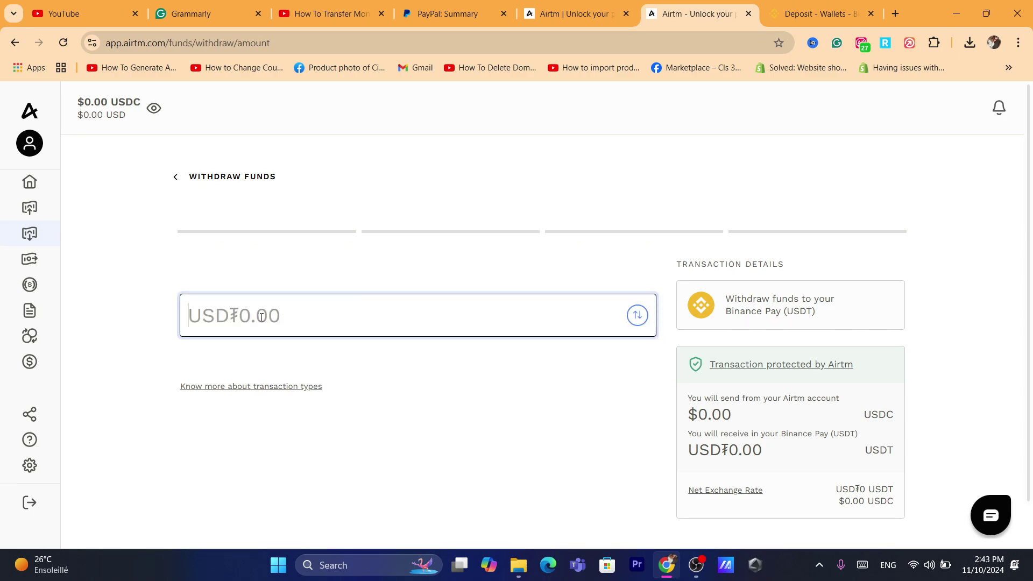
type("1000")
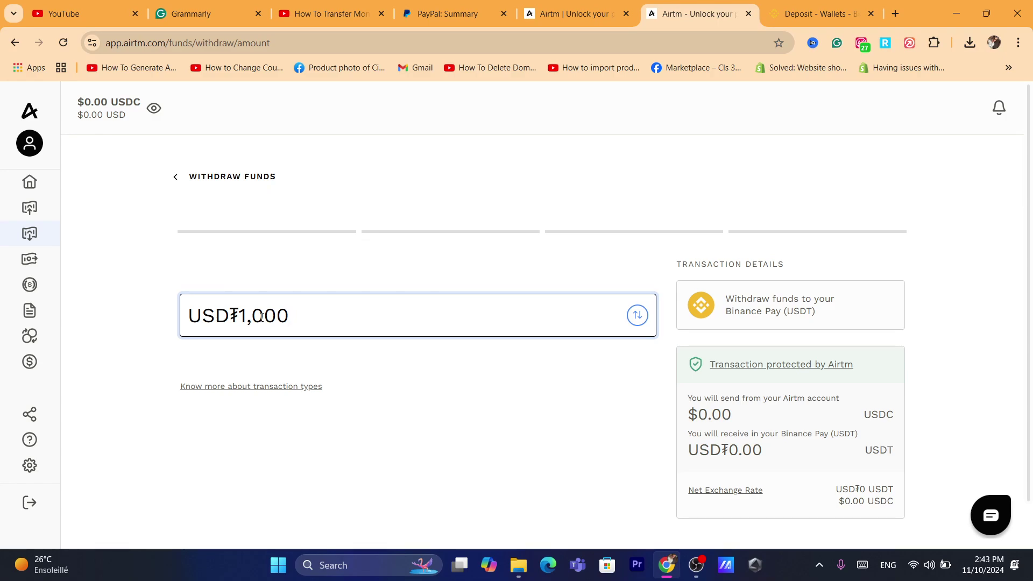
key("BackSpace")
scroll(1031, 187, "down", 1)
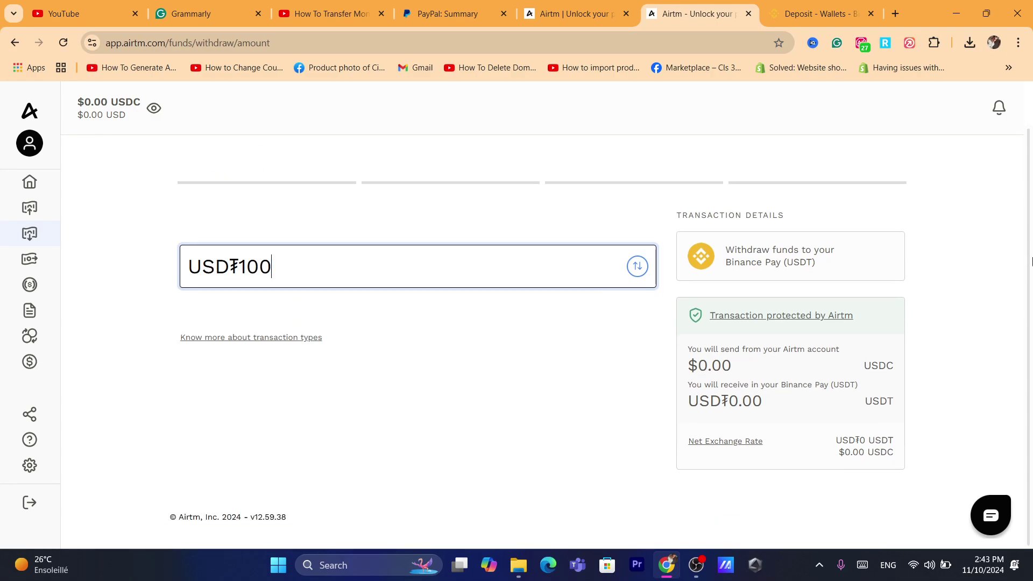
key("ctrl+a")
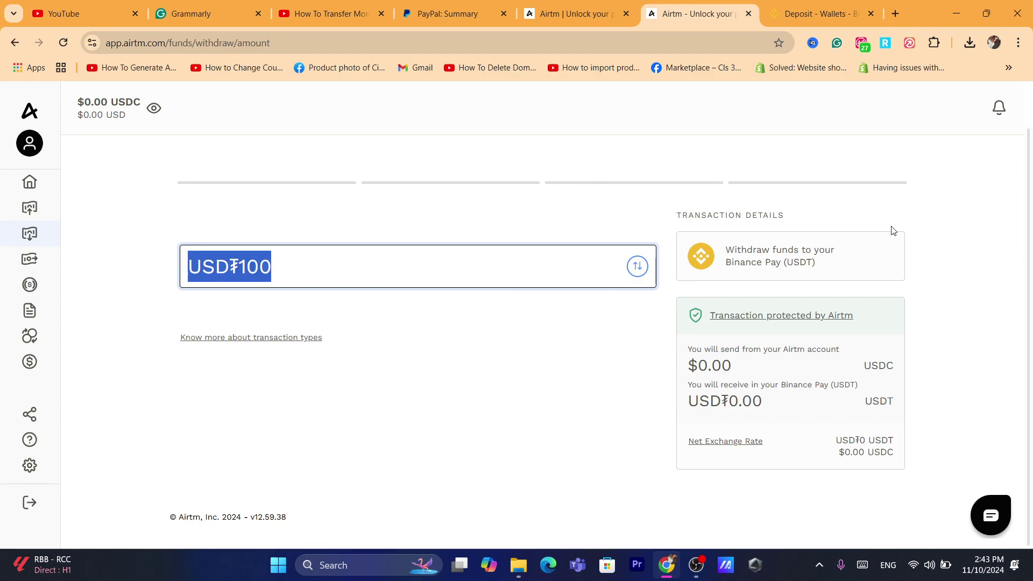
scroll(1028, 184, "up", 1)
left_click(63, 43)
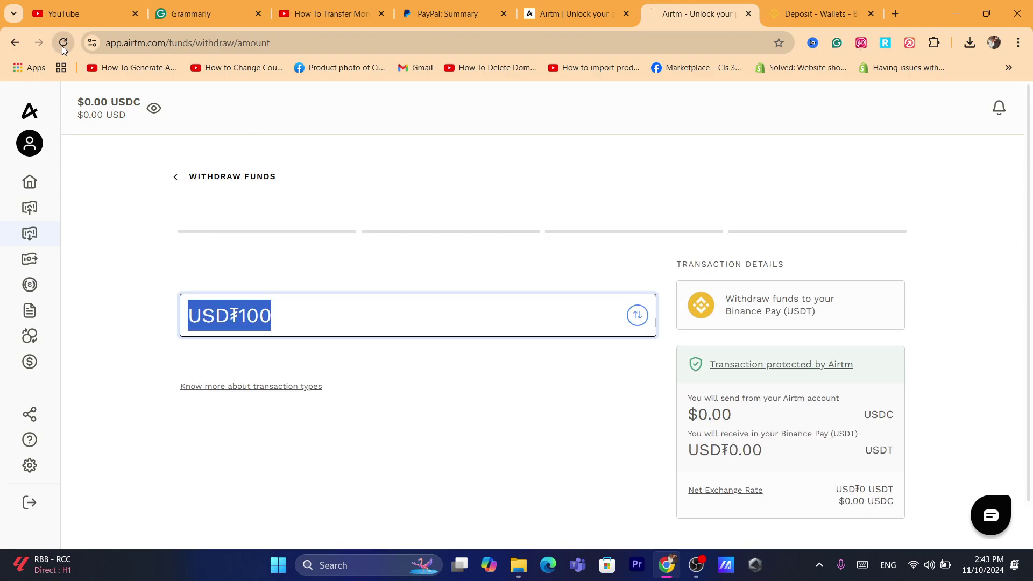
left_click(653, 46)
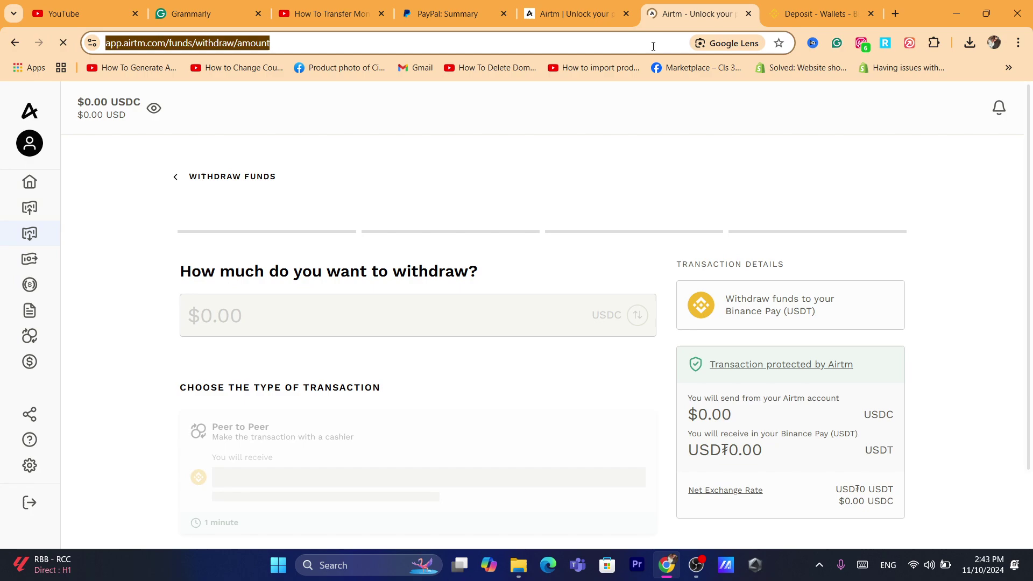
Enter $100.00 USDC as the withdrawal amount.
left_click_drag(1031, 209, 1031, 272)
left_click(307, 221)
type("100")
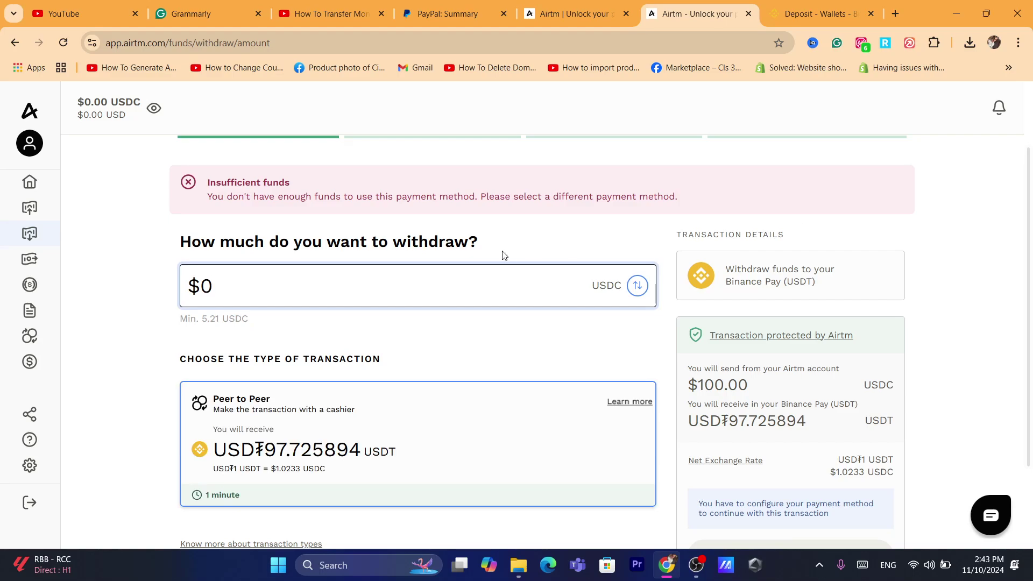
type("100")
key("Tab")
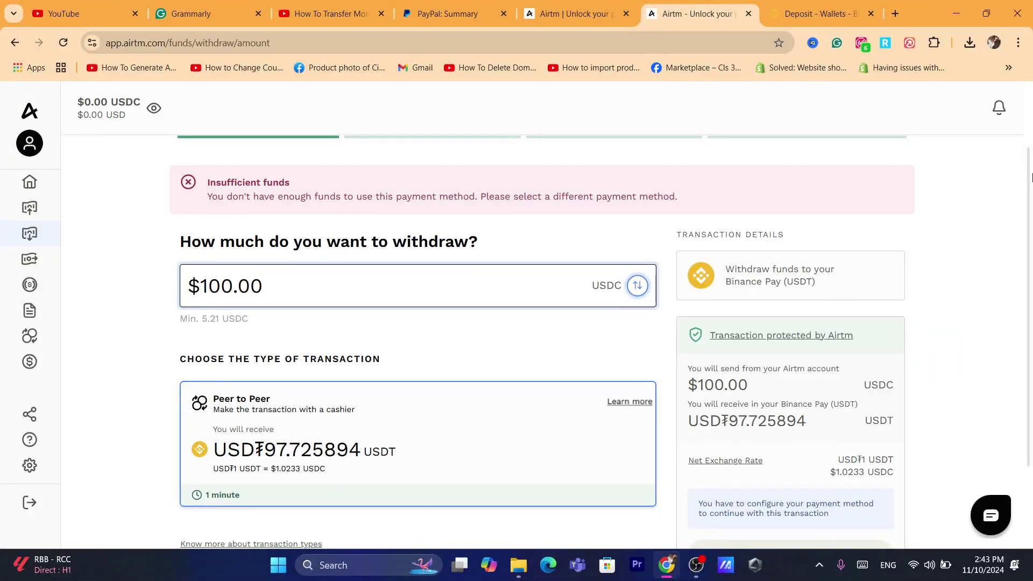
Review the USD₮97.725894 USDT arriving in Binance Pay.
scroll(1032, 177, "down", 2)
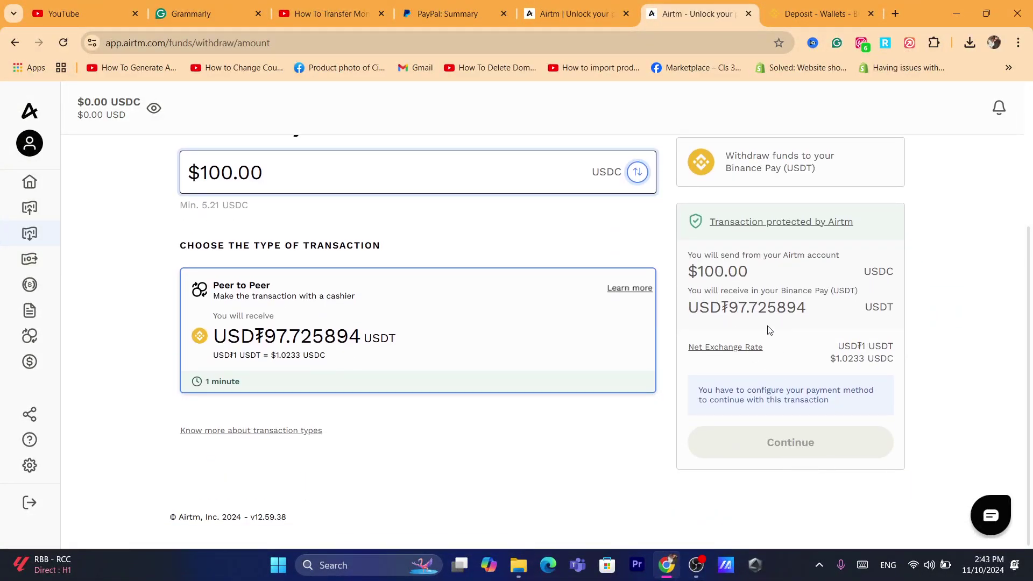
triple_click(745, 306)
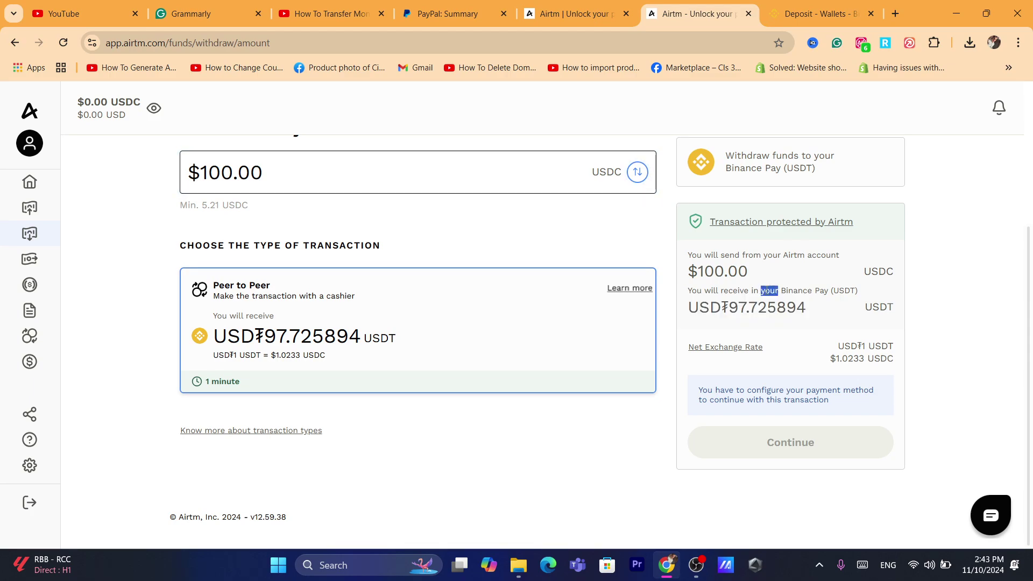
triple_click(768, 290)
left_click(871, 291)
left_click(383, 47)
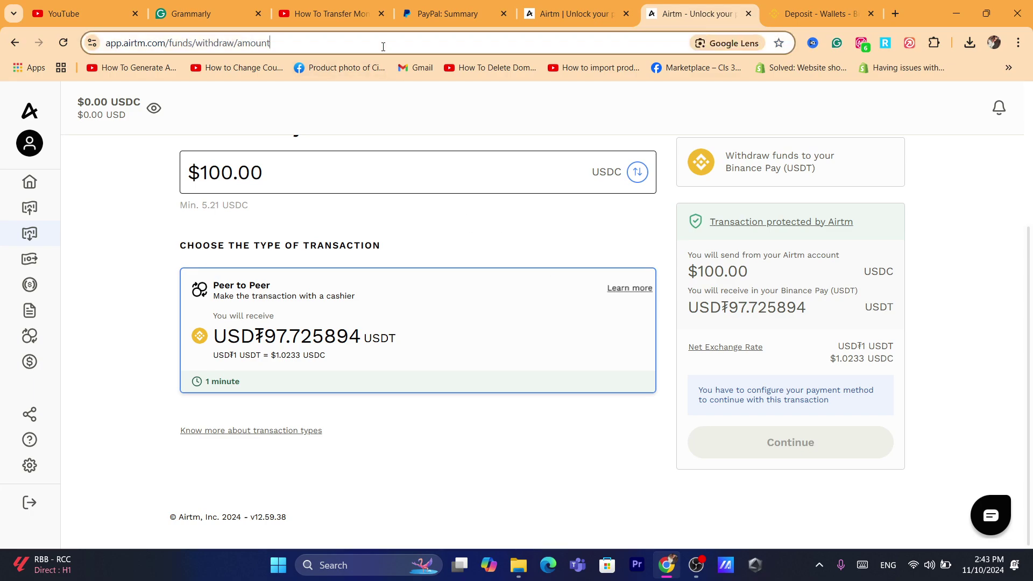
left_click(71, 260)
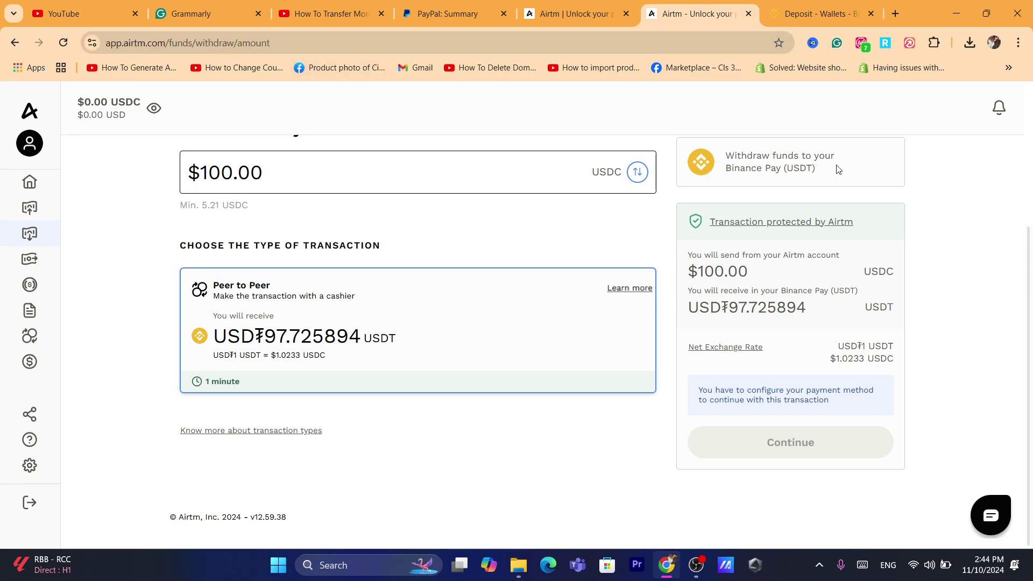
key("ctrl+l")
type("s")
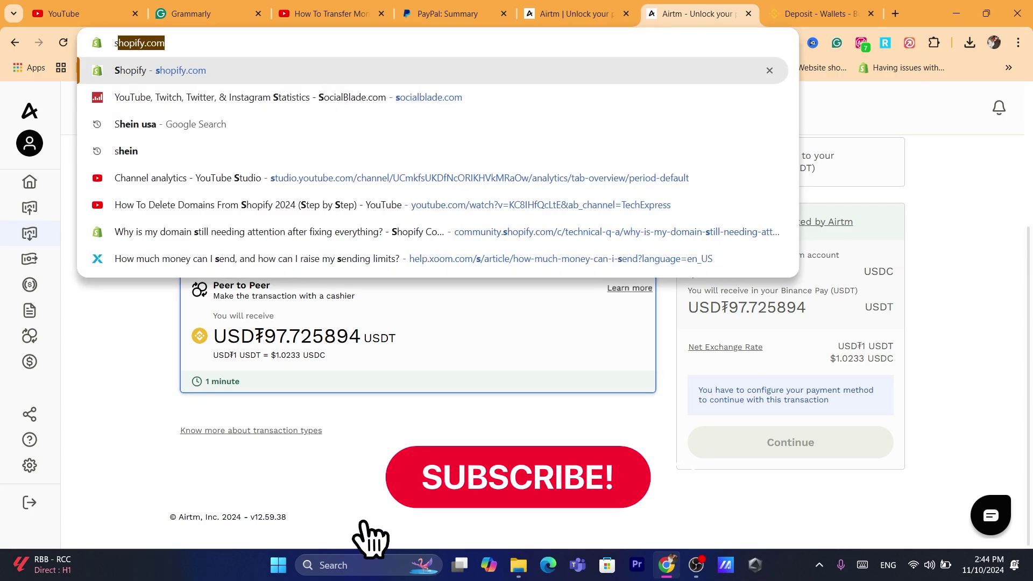